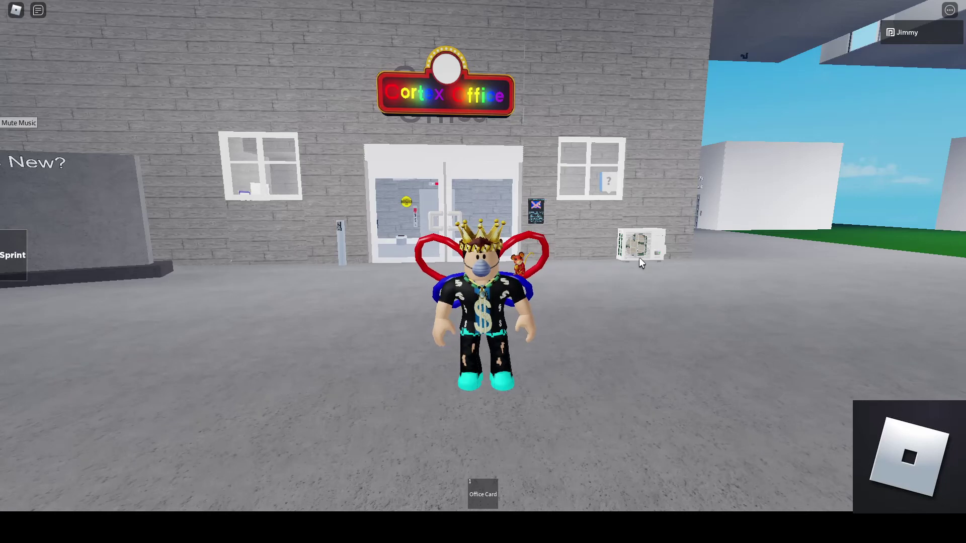
scroll(558, 327, "up", 5)
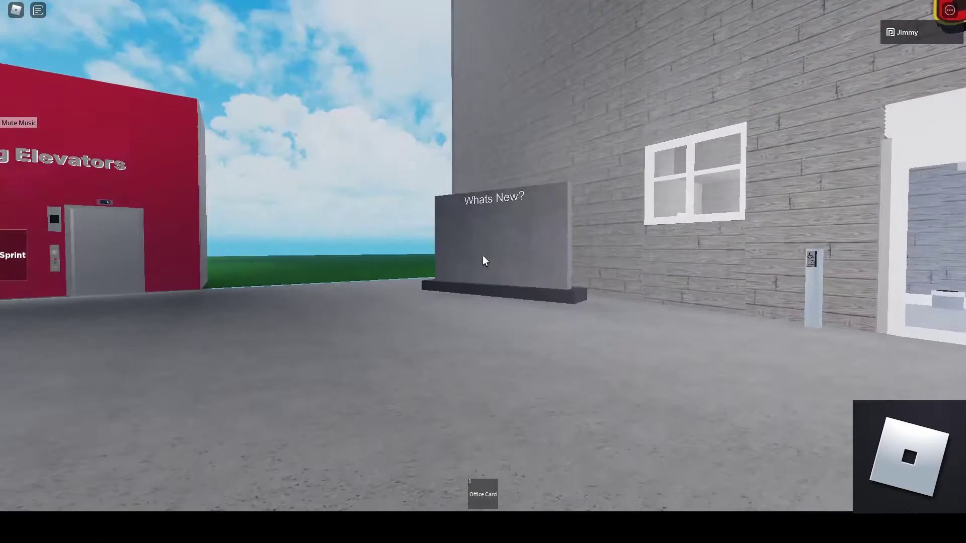
Look across the parking lot, then walk past the elevators to the Cortex Office entrance.
left_click_drag(484, 261, 484, 261)
scroll(484, 260, "down", 5)
scroll(484, 260, "up", 5)
key("w")
key("w")
key("w")
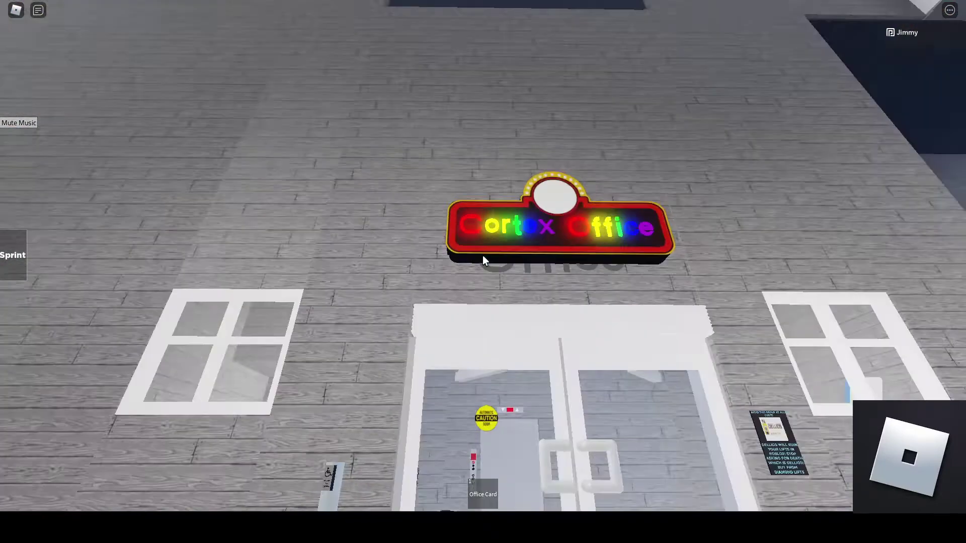
Back away and walk along the front to view the Cortex Office facade.
key("s")
key("w")
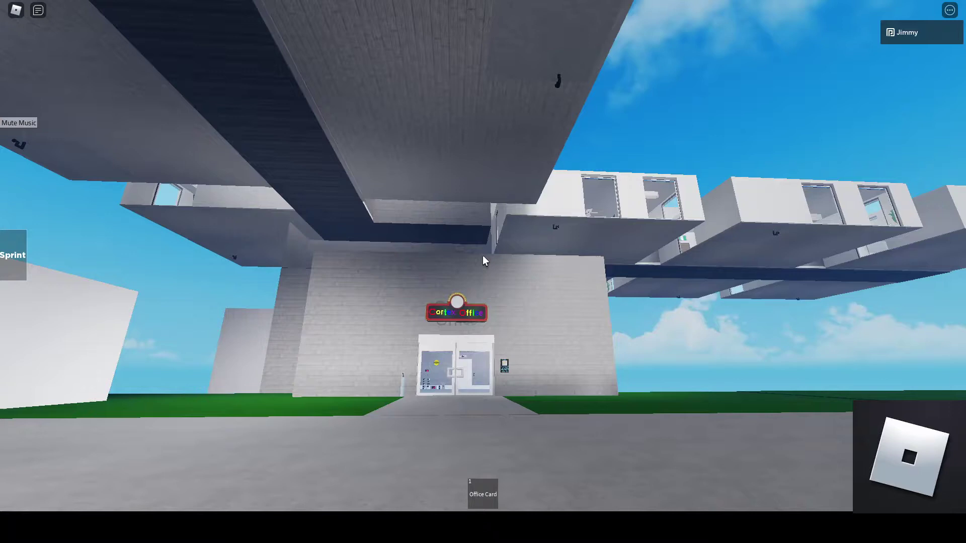
key("w")
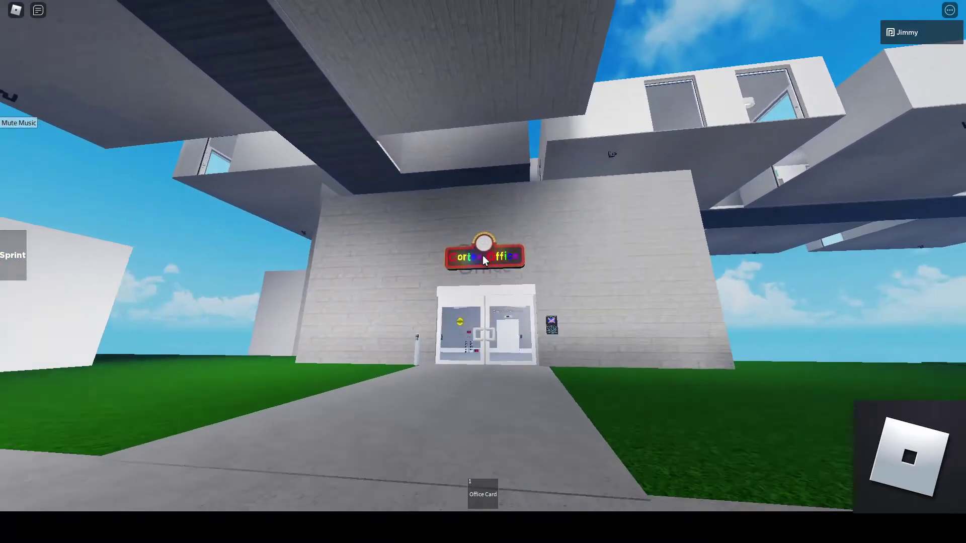
left_click_drag(483, 260, 483, 260)
key("a")
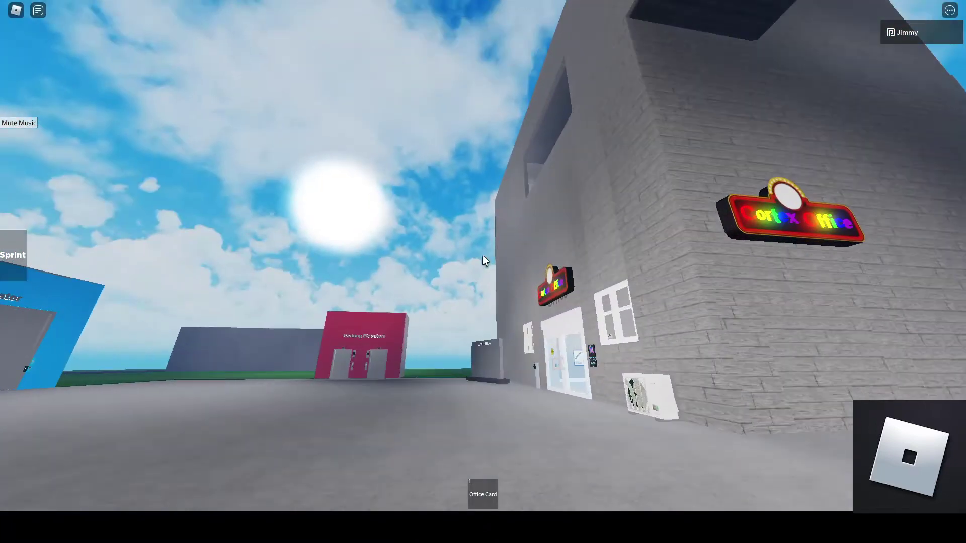
left_click_drag(483, 261, 484, 261)
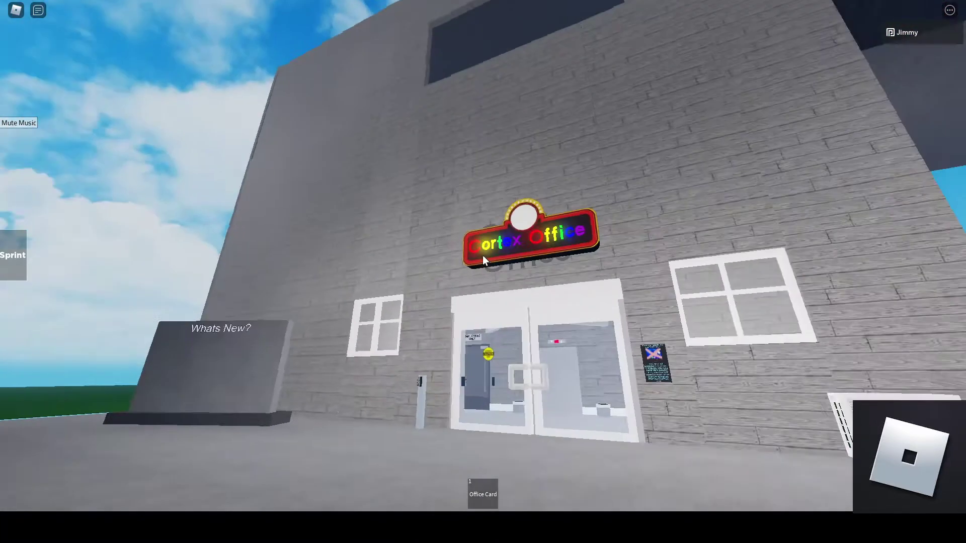
Circle the building's side past the restaurant elevator toward the parking elevators.
key("s")
key("s")
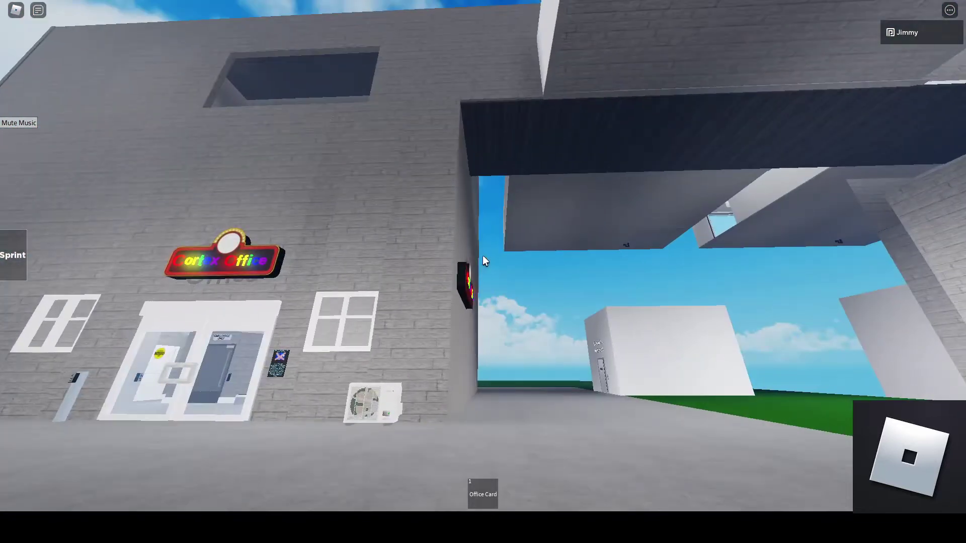
left_click_drag(483, 261, 483, 261)
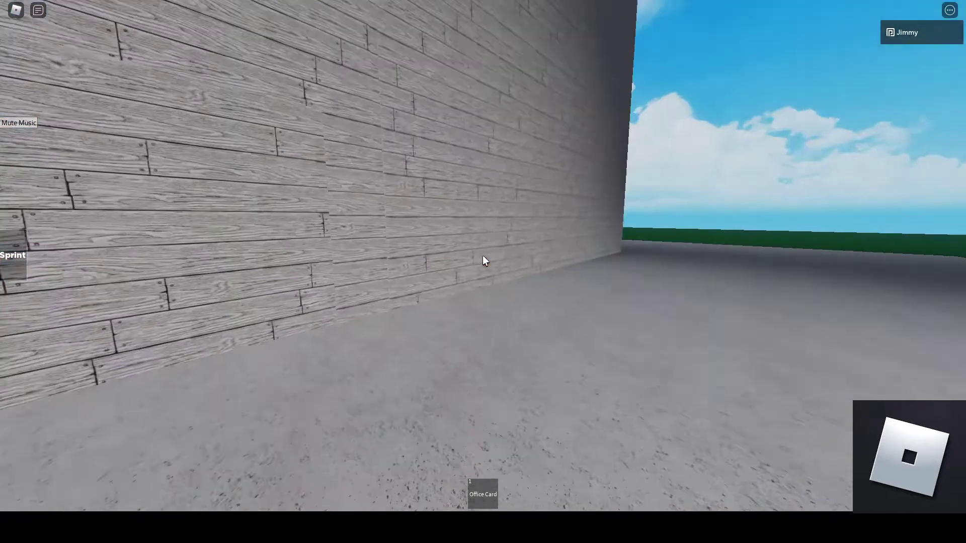
scroll(483, 261, "down", 8)
right_click(483, 261)
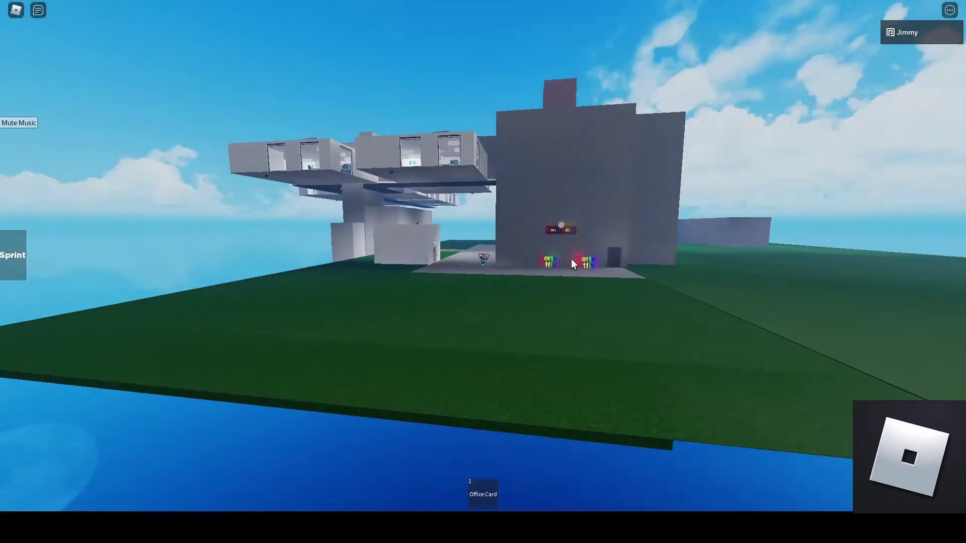
scroll(572, 224, "up", 8)
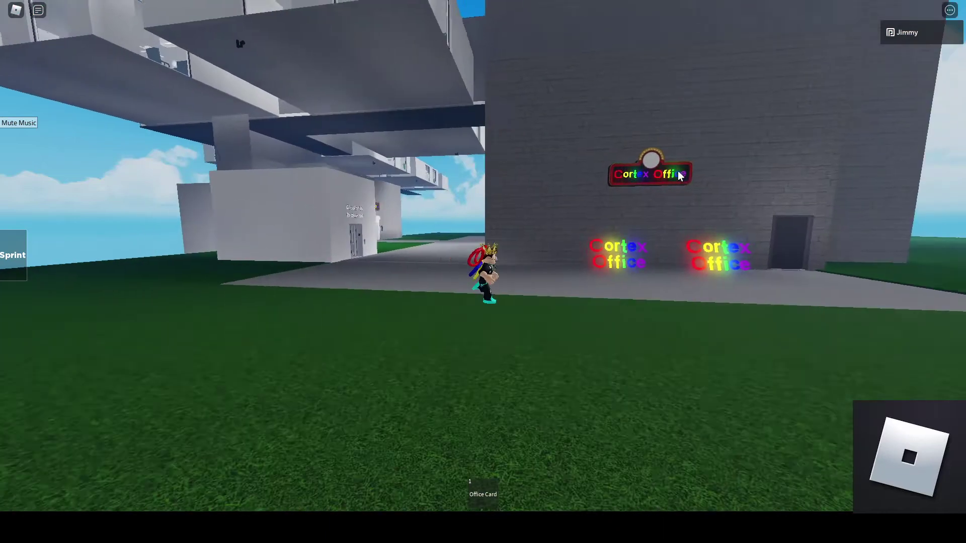
scroll(678, 170, "up", 8)
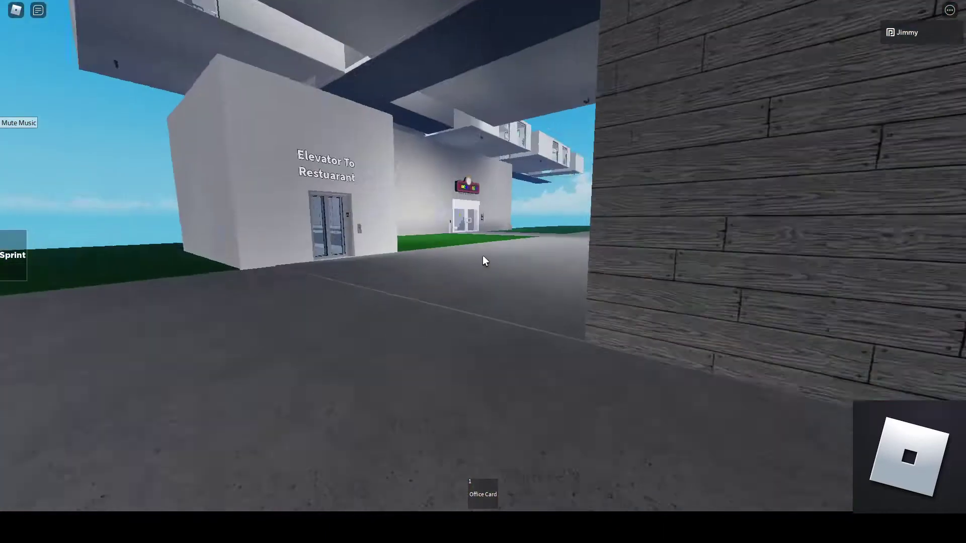
key("w")
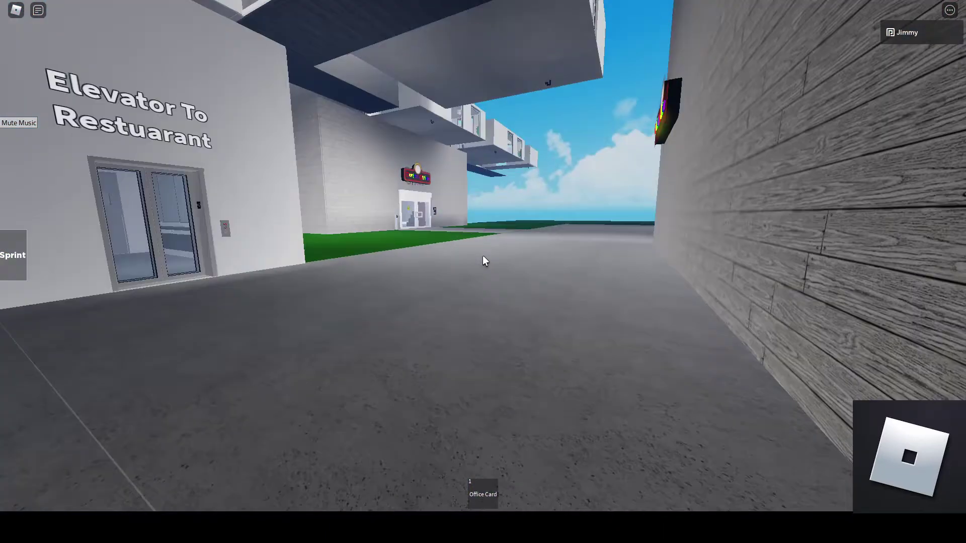
key("w")
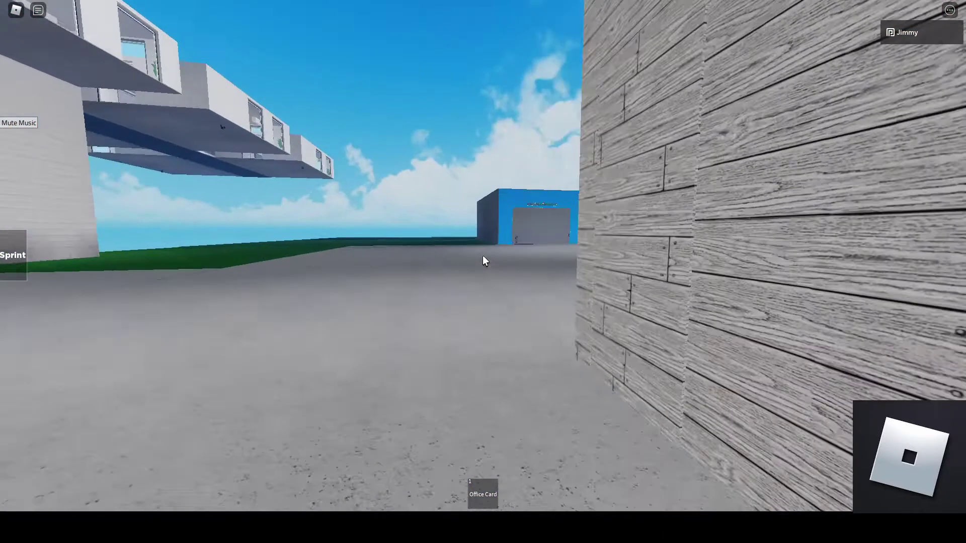
Press the push button and walk through the glass doors into the lobby.
key("w")
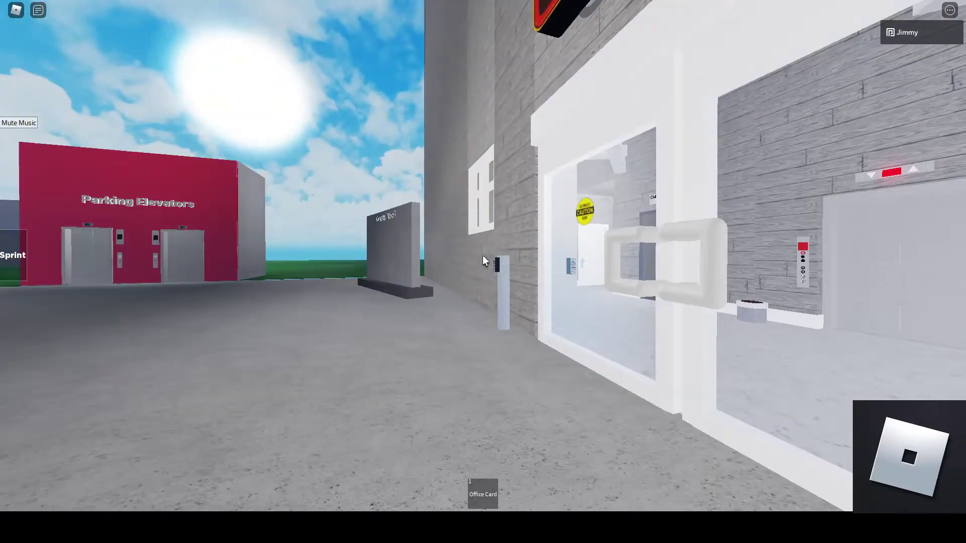
key("w")
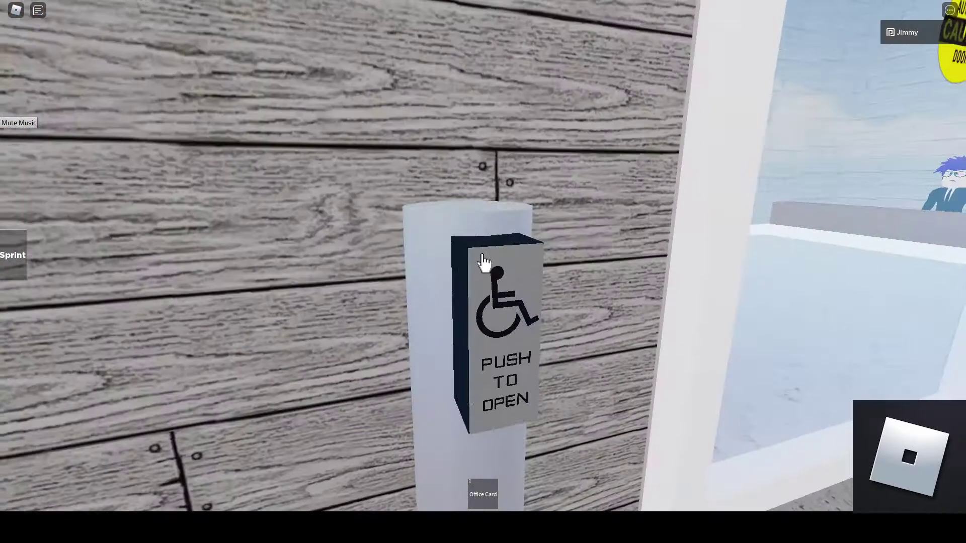
left_click(484, 262)
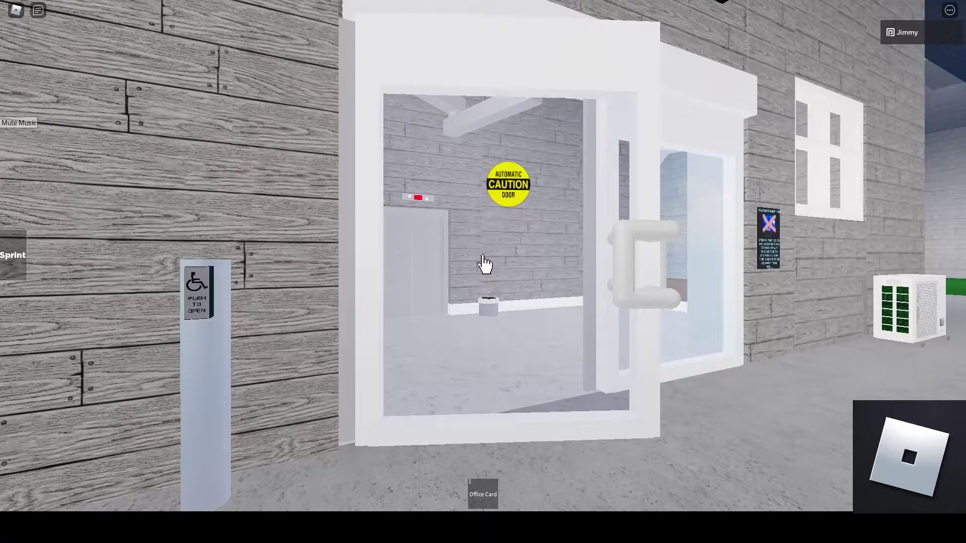
key("w")
key("w")
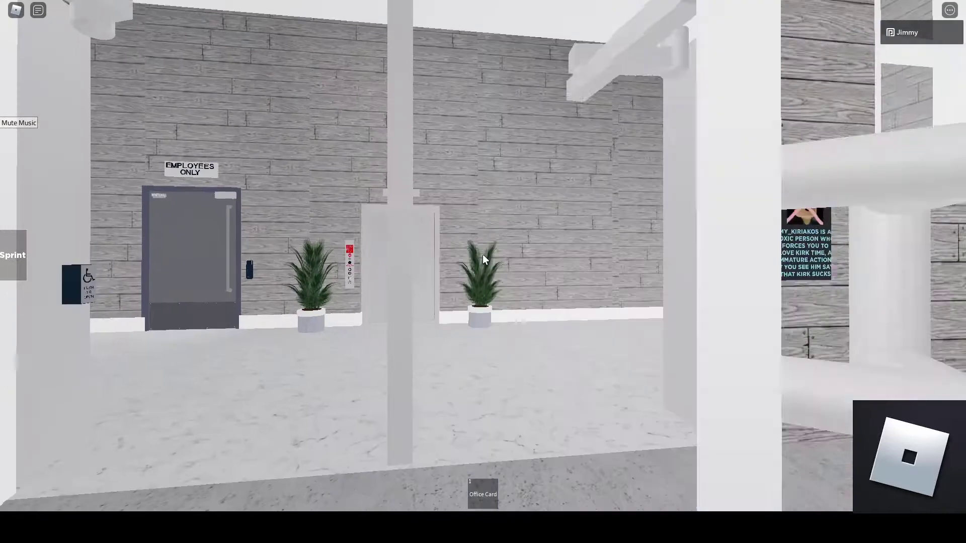
key("w")
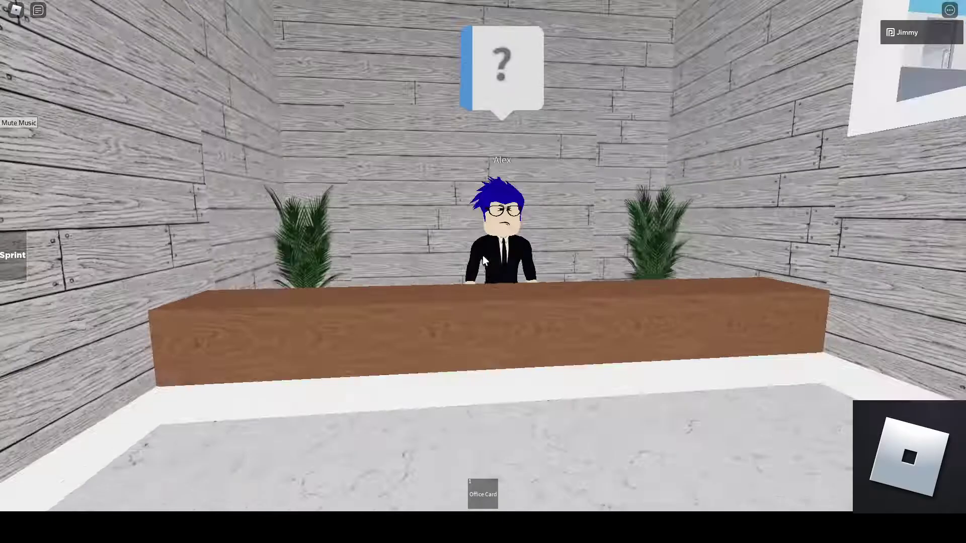
scroll(483, 260, "down", 3)
Look around receptionist Alex's desk, then walk over to face the elevator door.
left_click_drag(483, 261, 510, 226)
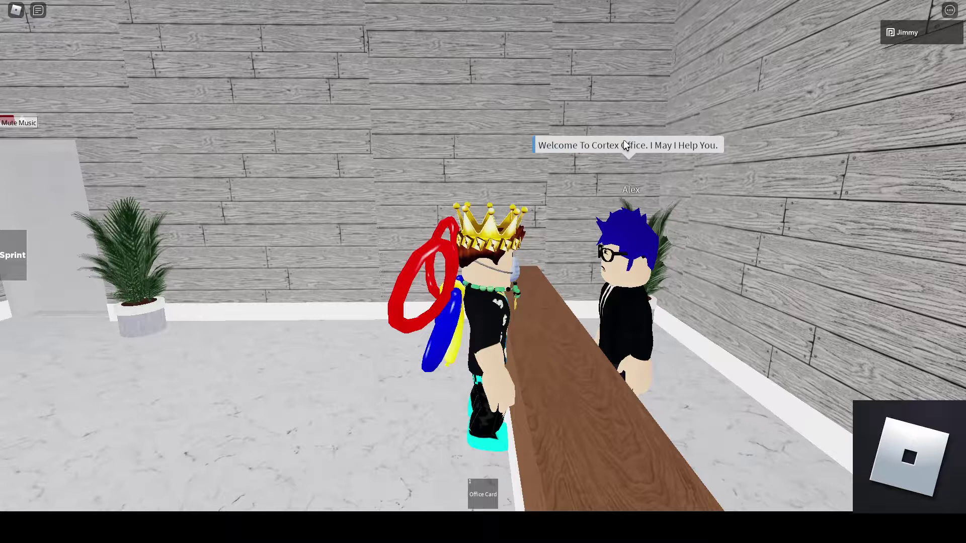
left_click_drag(624, 143, 647, 155)
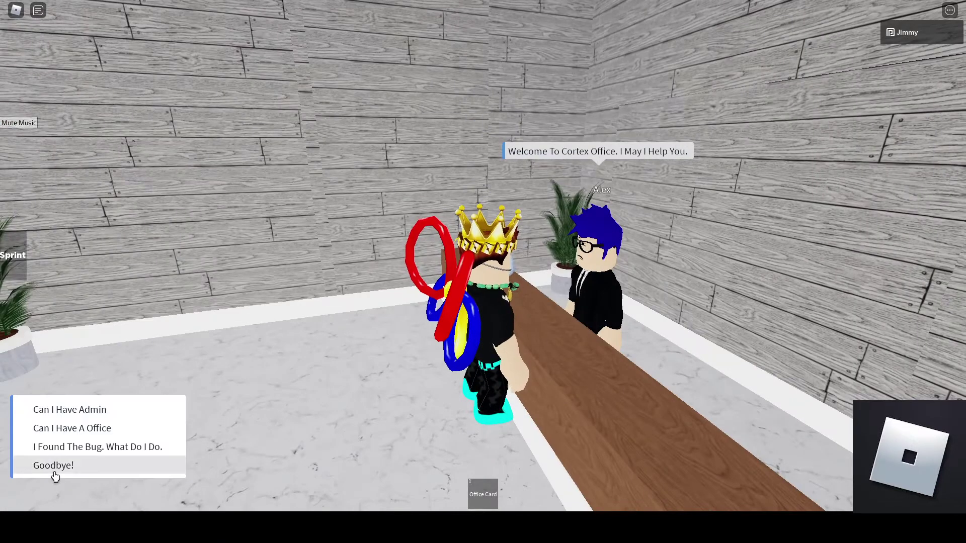
key("w")
scroll(319, 251, "up", 3)
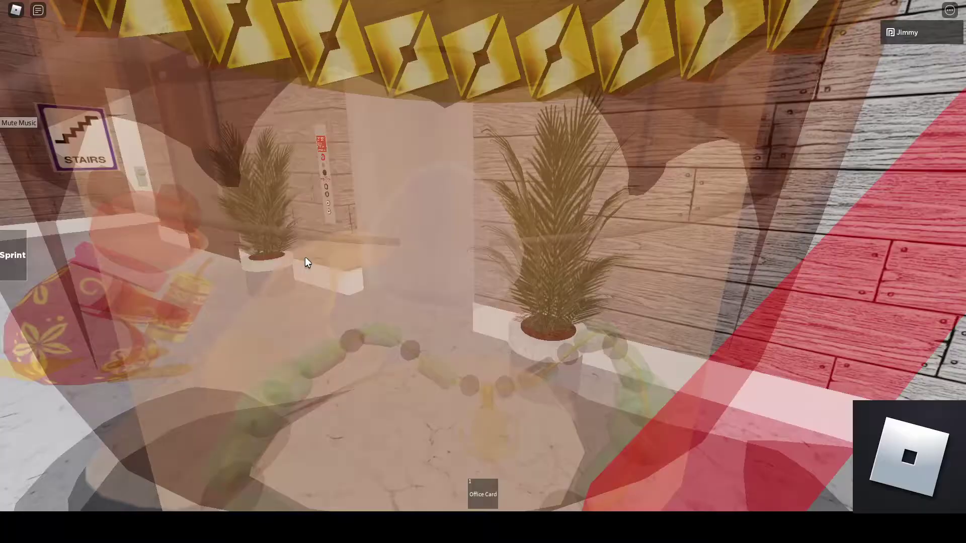
left_click_drag(304, 257, 484, 261)
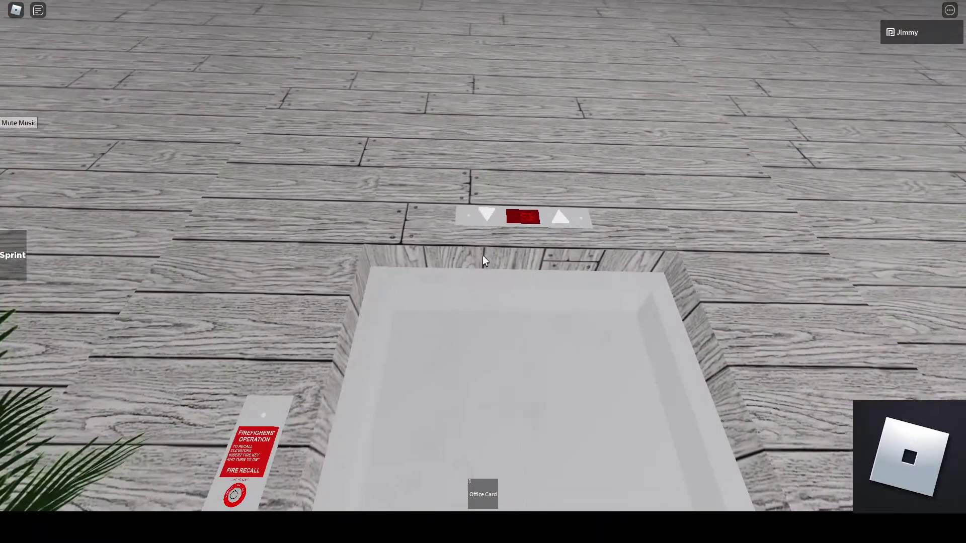
Call the elevator down and walk over to face the stairwell door.
left_click(484, 260)
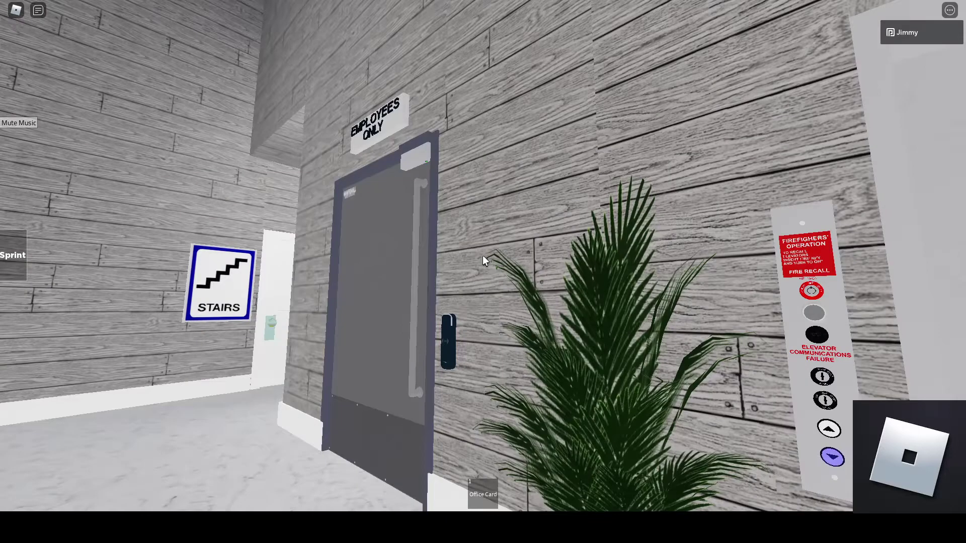
key("w")
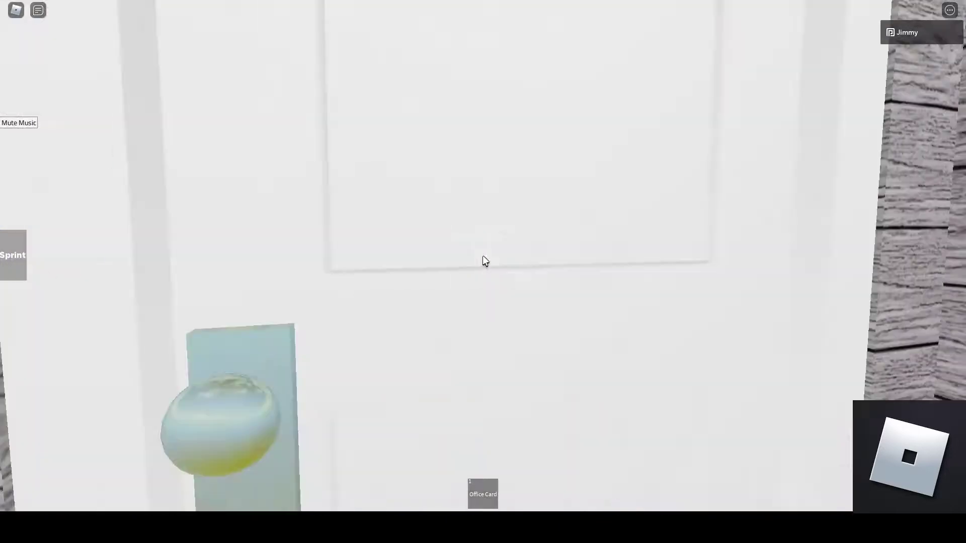
left_click_drag(483, 260, 484, 260)
Open the Stairs door by its knob and walk through toward the stairs.
left_click(484, 261)
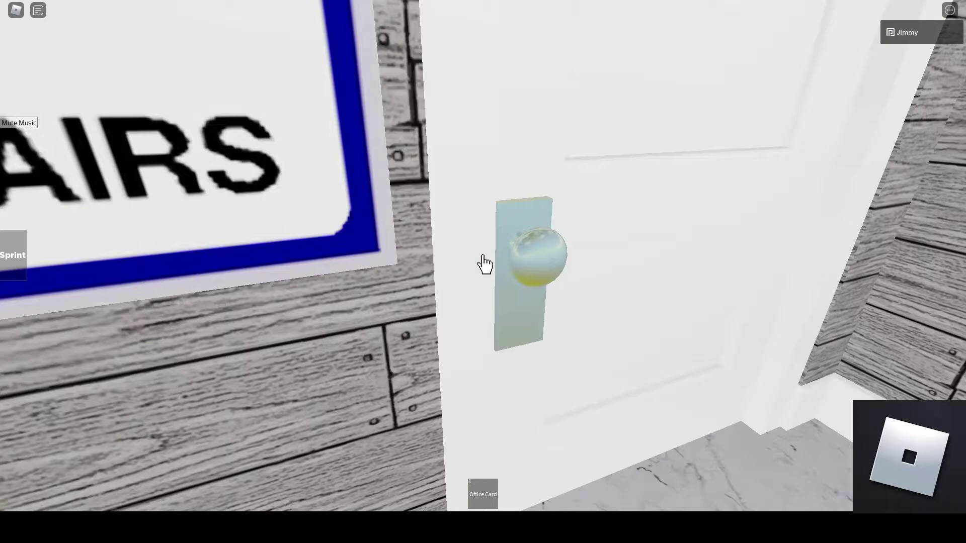
key("s")
key("w")
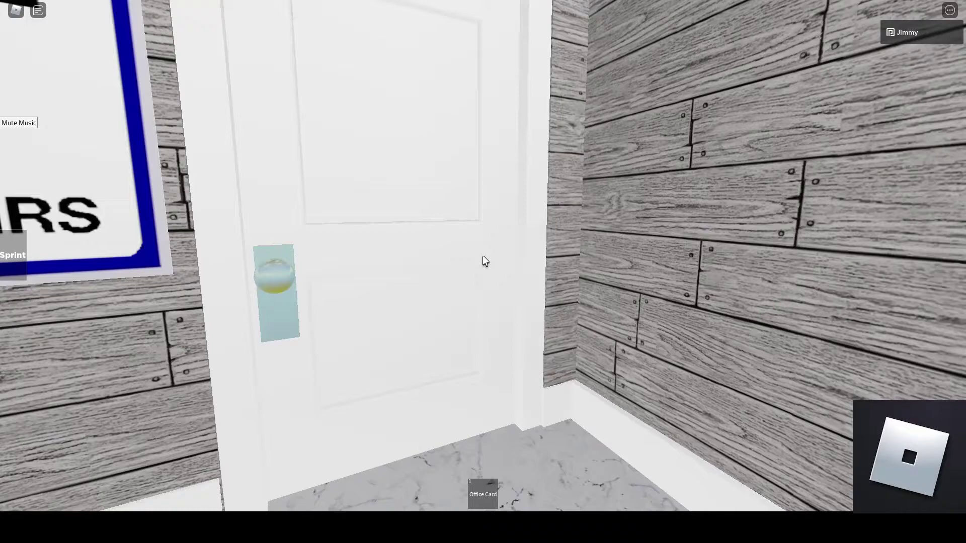
key("w")
left_click(484, 261)
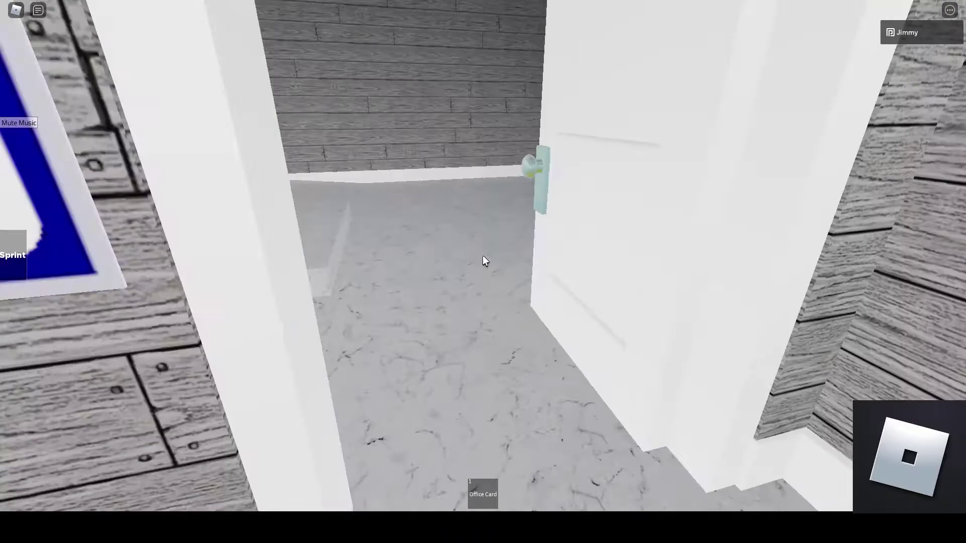
key("w")
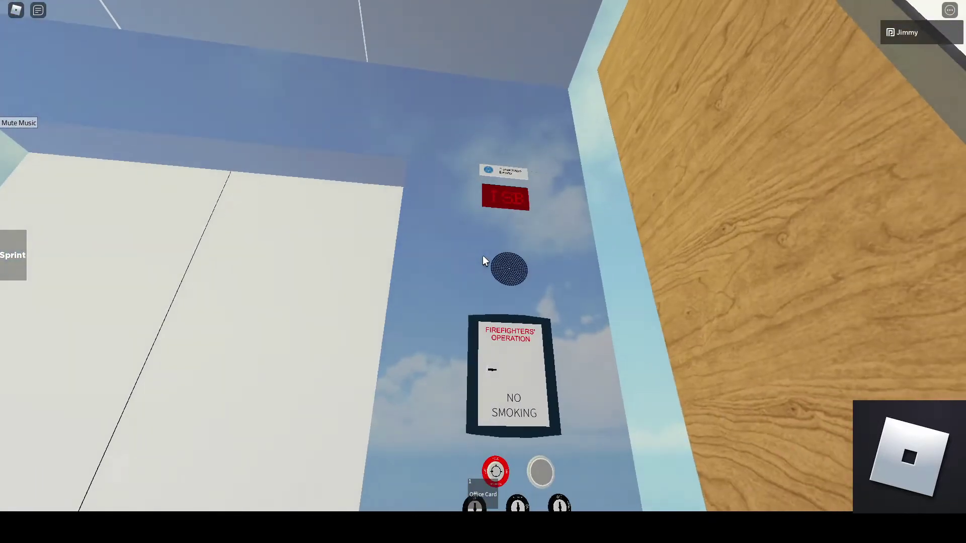
scroll(483, 261, "up", 3)
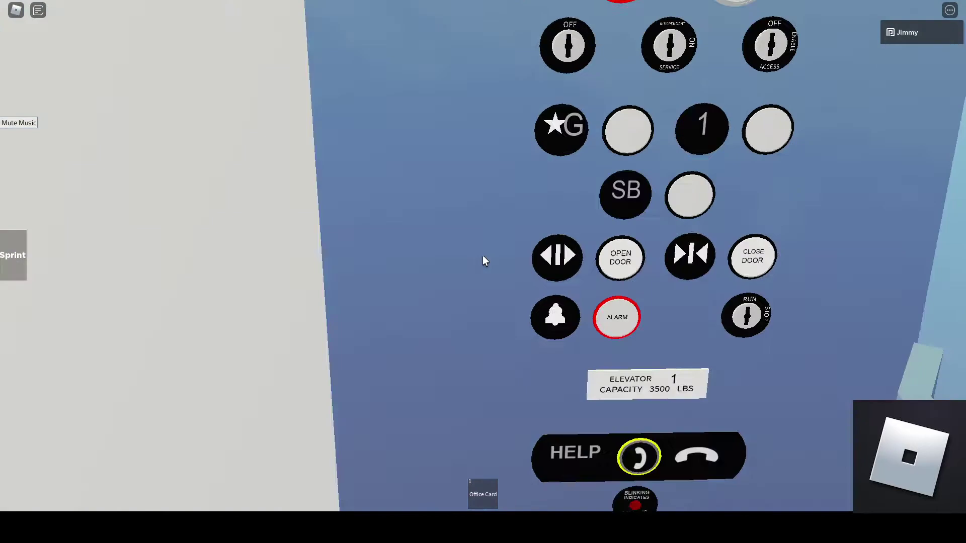
scroll(484, 261, "down", 5)
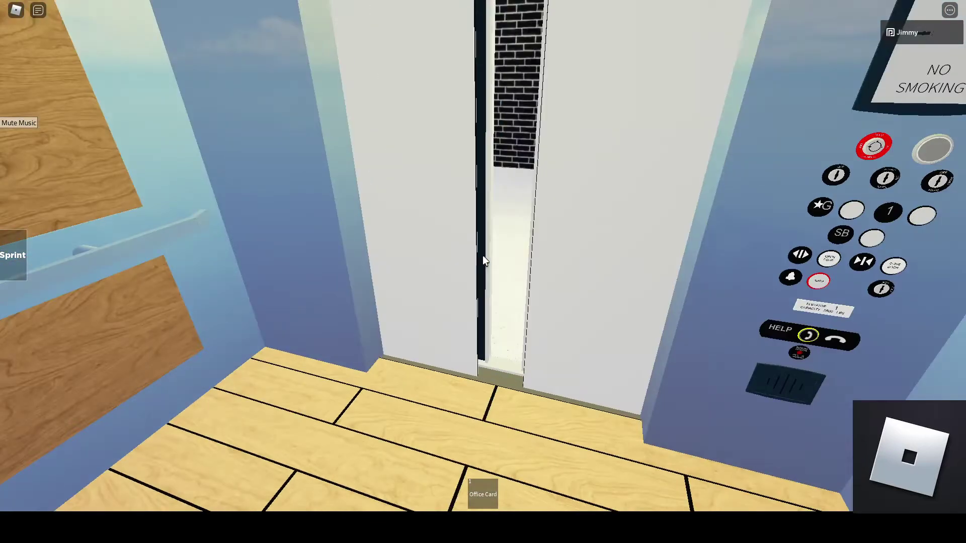
Step out of the elevator cab through its open doors onto the pale-floored level.
key("w")
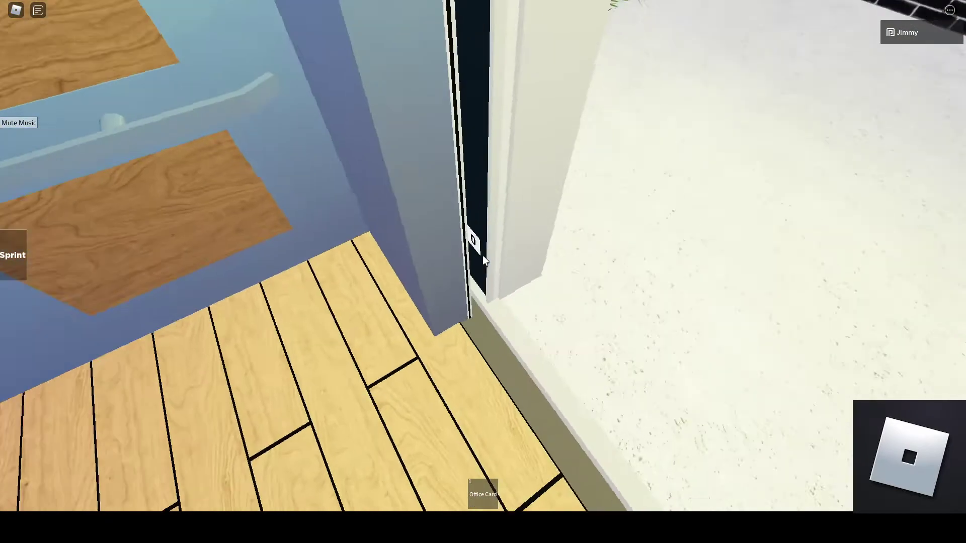
Walk the brick hallway, press the exit release, and face the EMPLOYEES ONLY doors.
key("w")
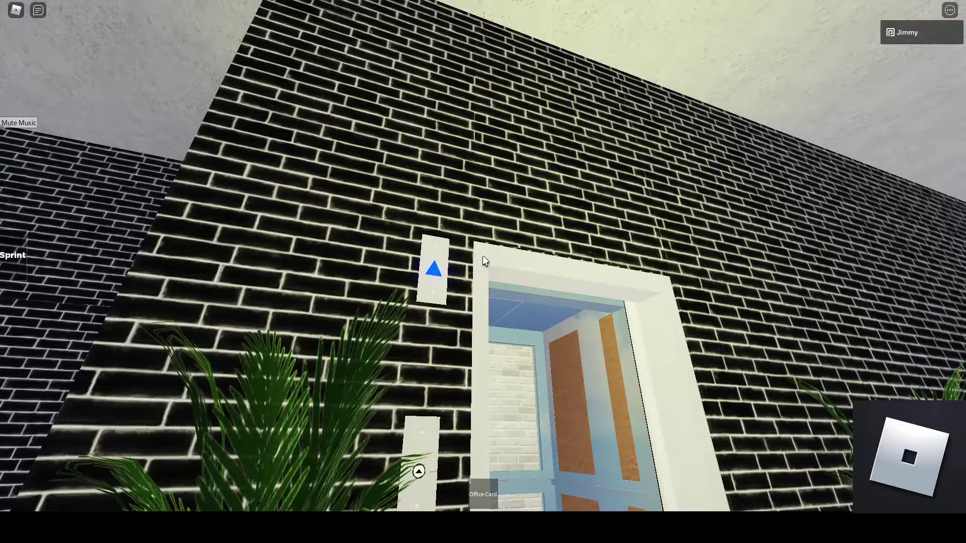
key("w")
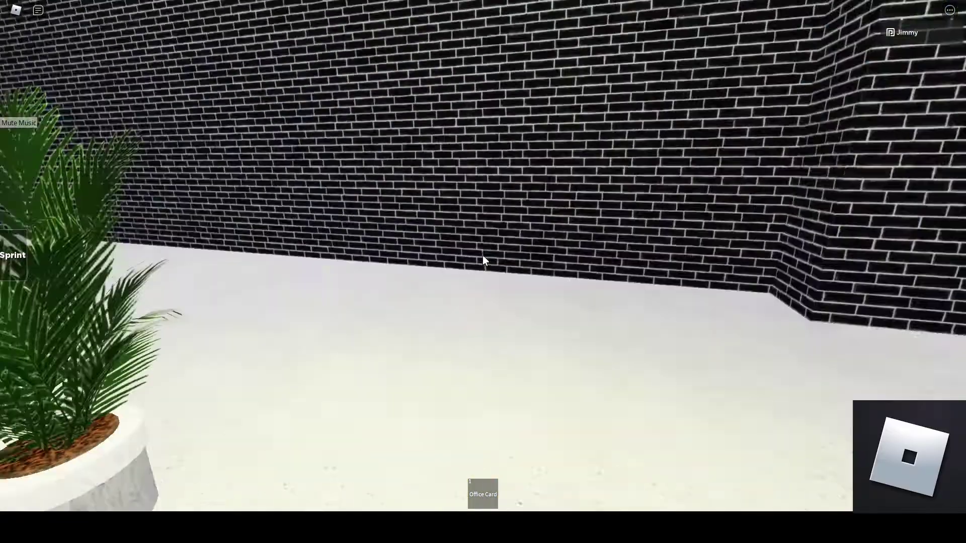
key("w")
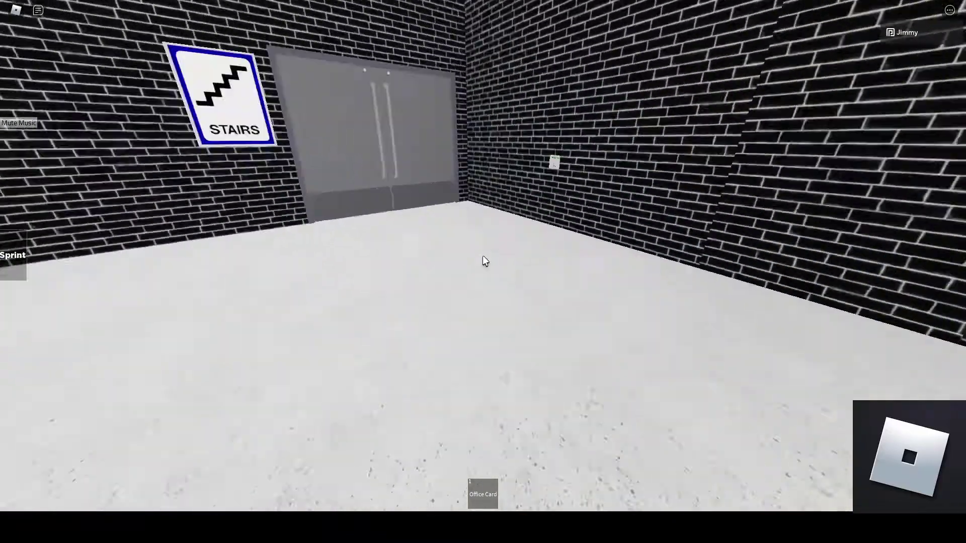
key("w")
left_click(483, 260)
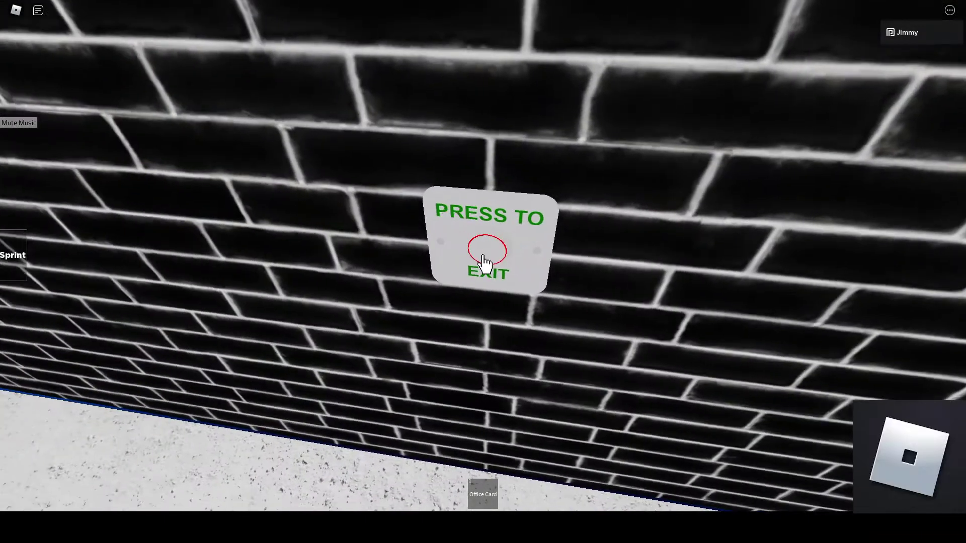
key("w")
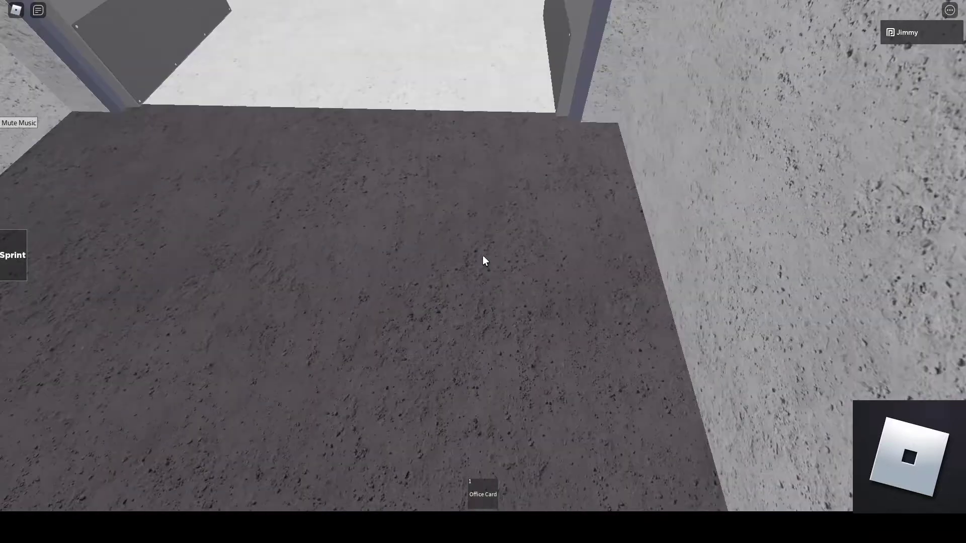
key("s")
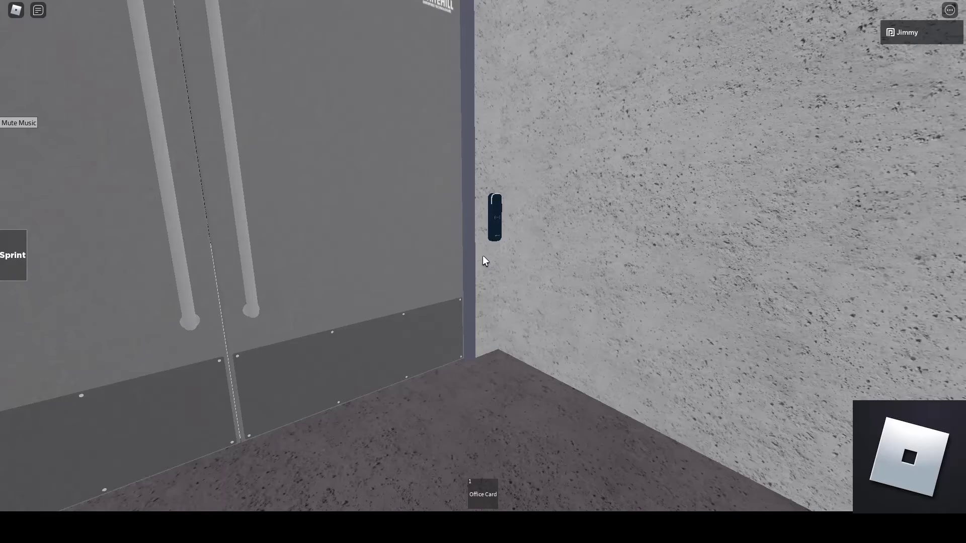
Equip the Office Card and try it on the reader, which denies it.
key("1")
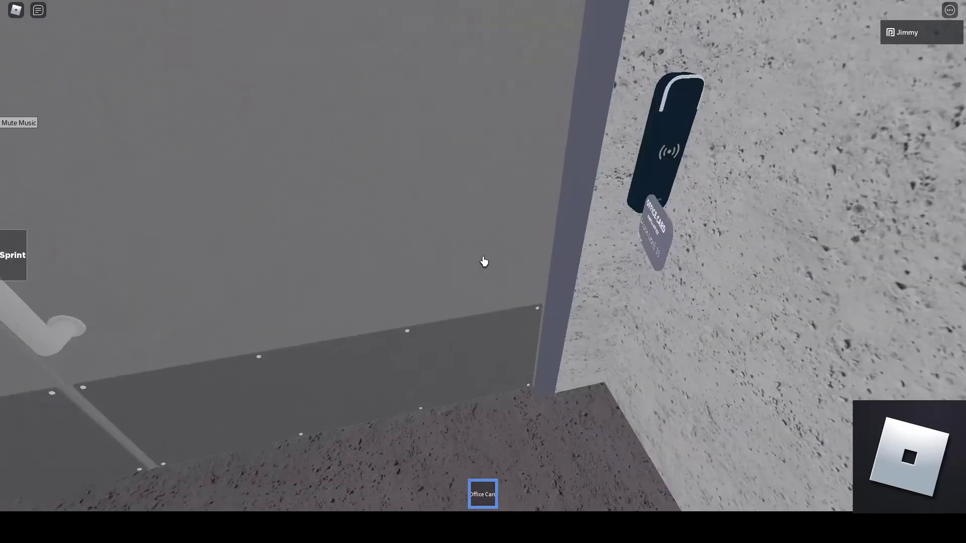
left_click(483, 261)
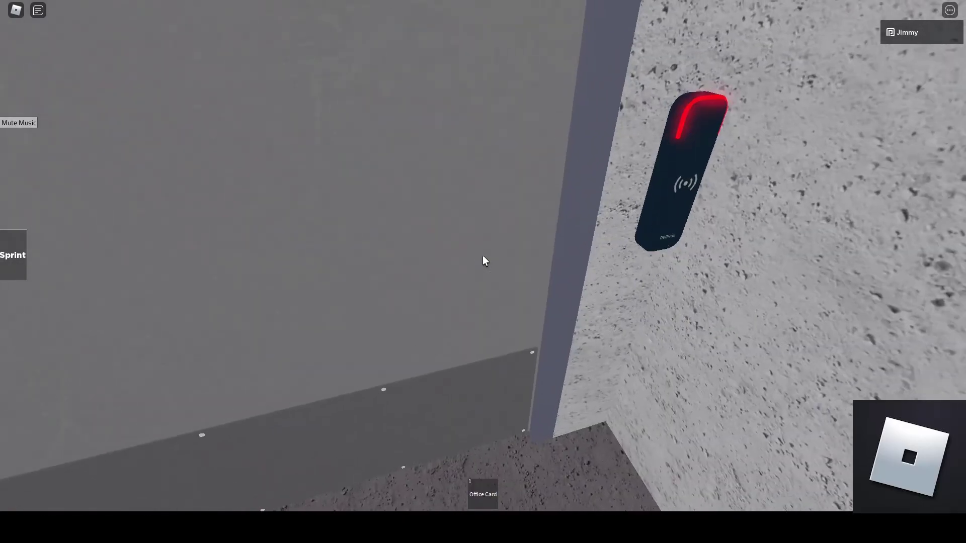
key("s")
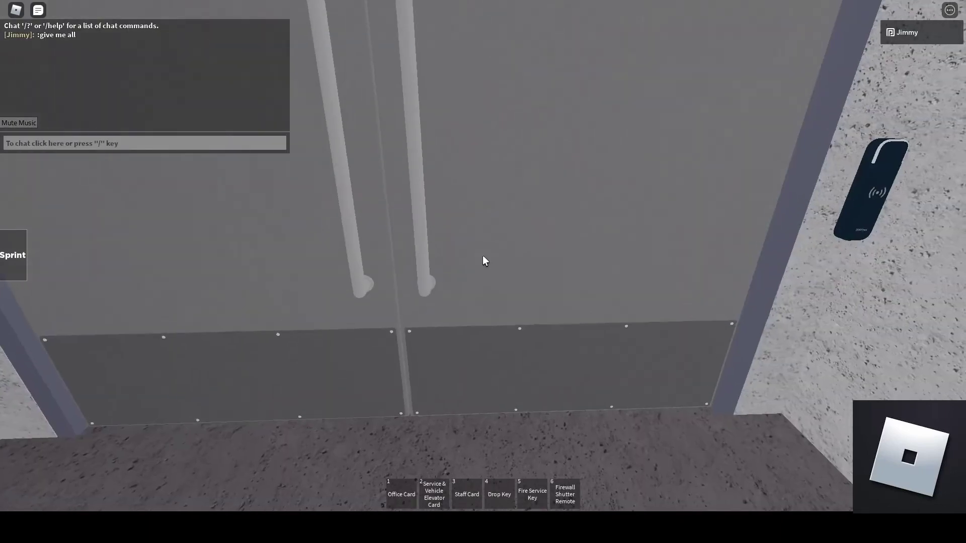
Equip the Staff Card and walk the brick corridors past the service elevator to the stairs.
key("3")
key("w")
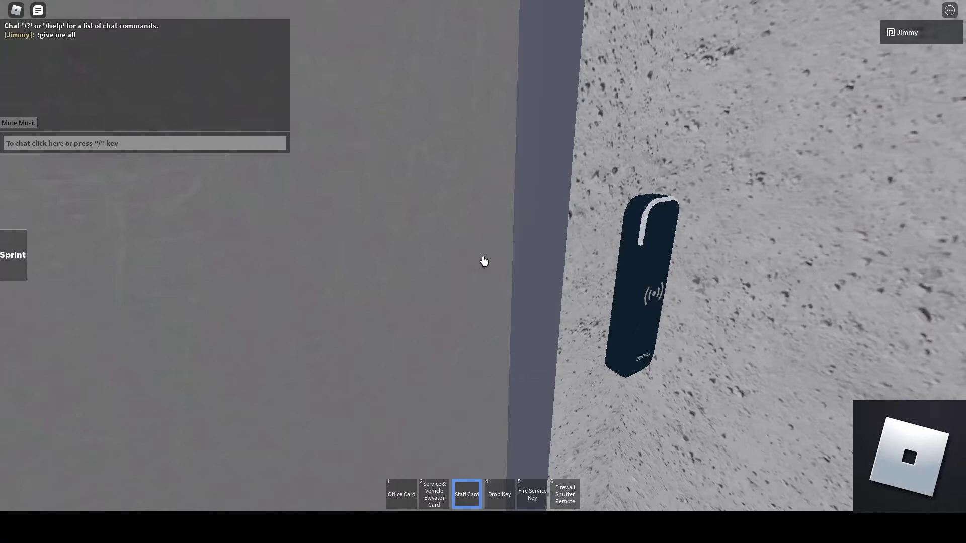
key("w")
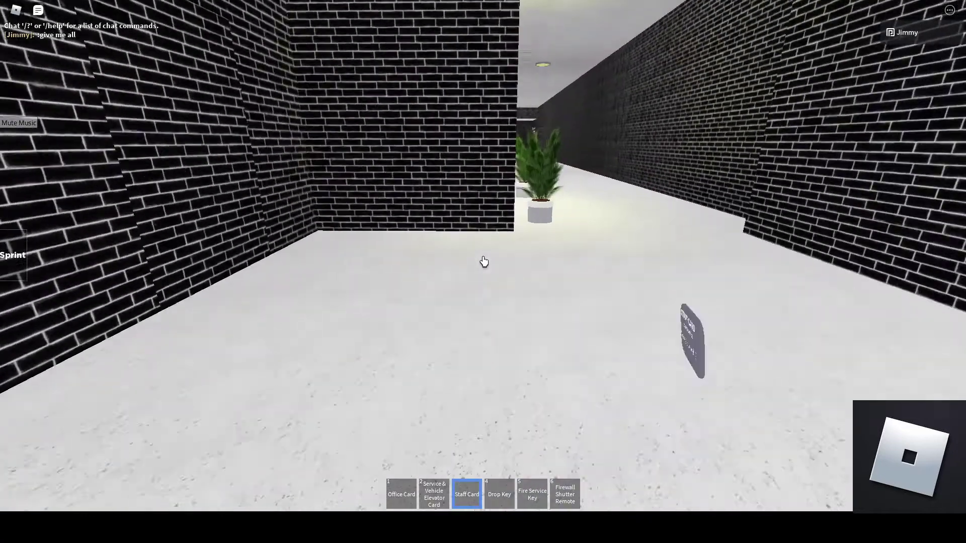
key("w")
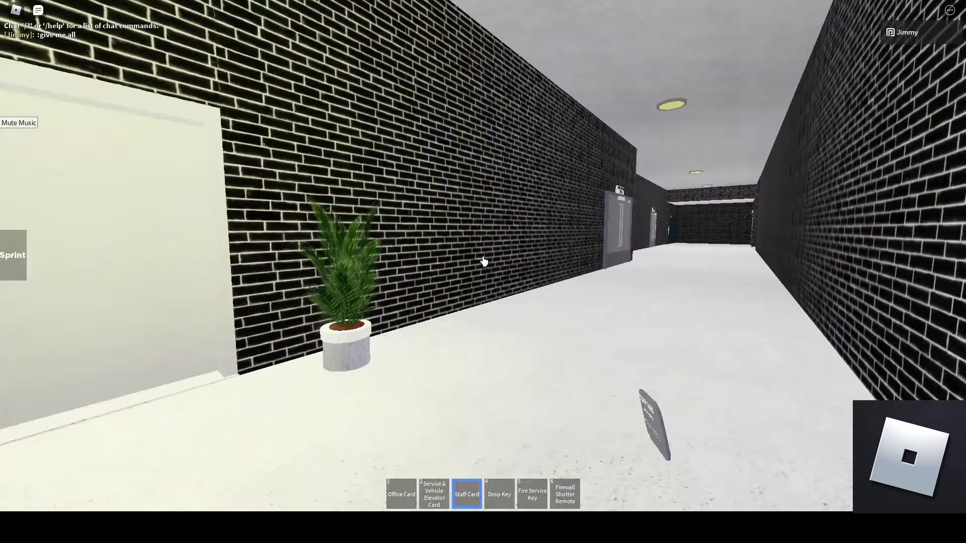
key("w")
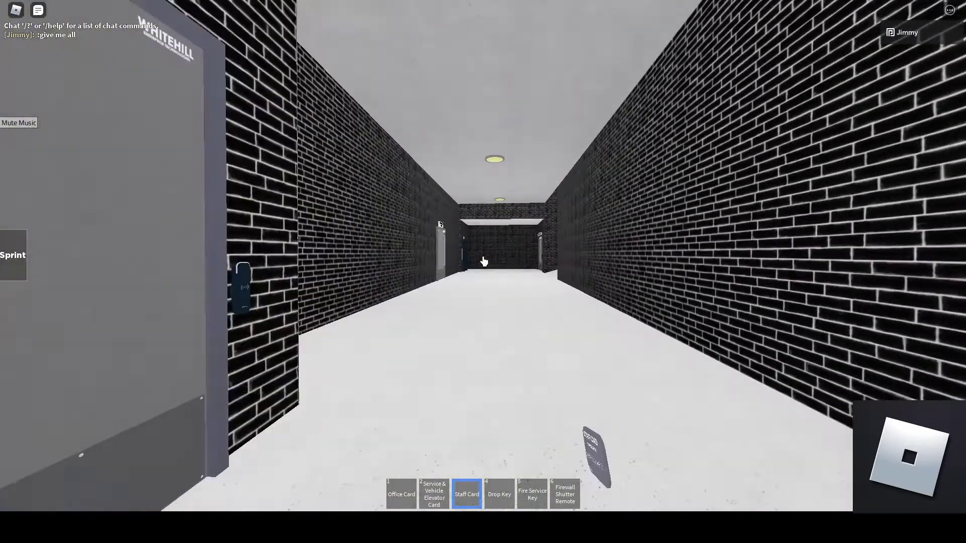
key("w")
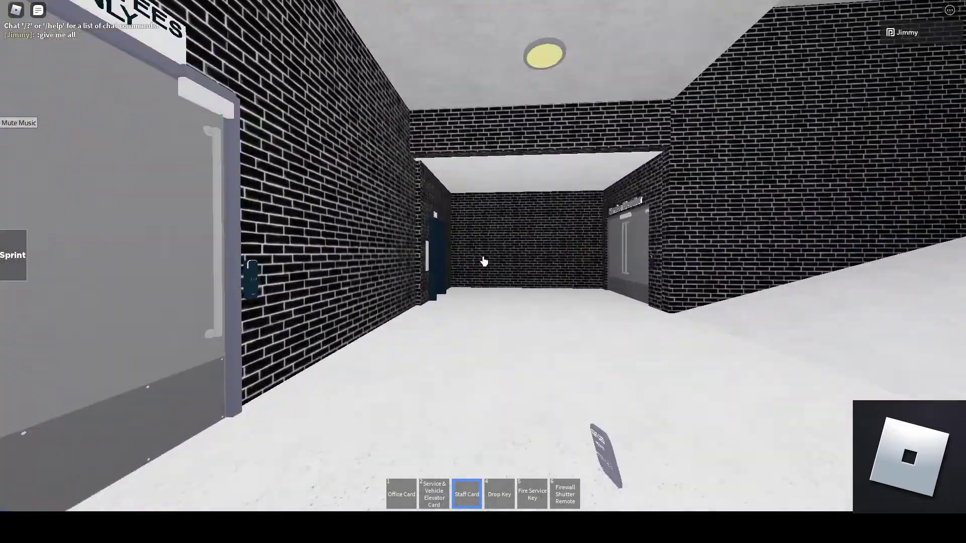
key("w")
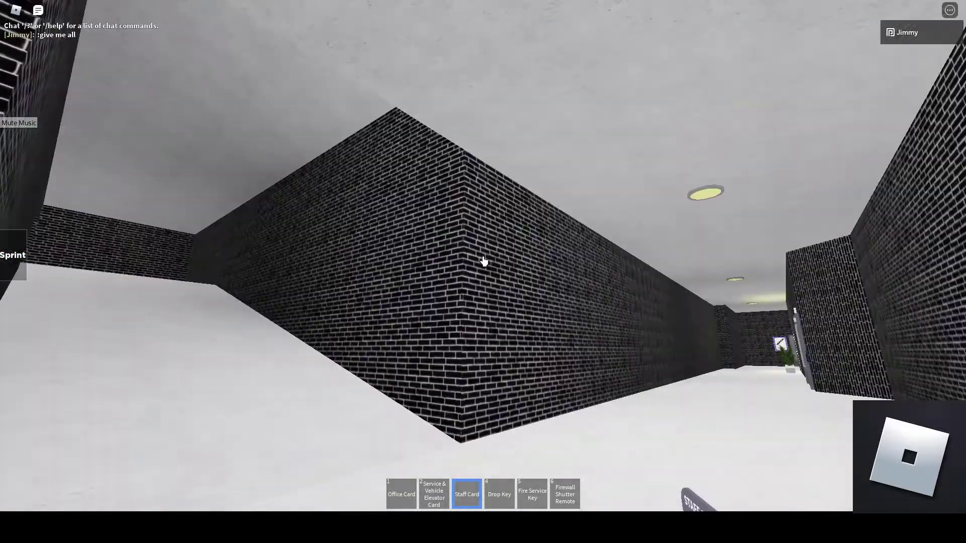
key("w")
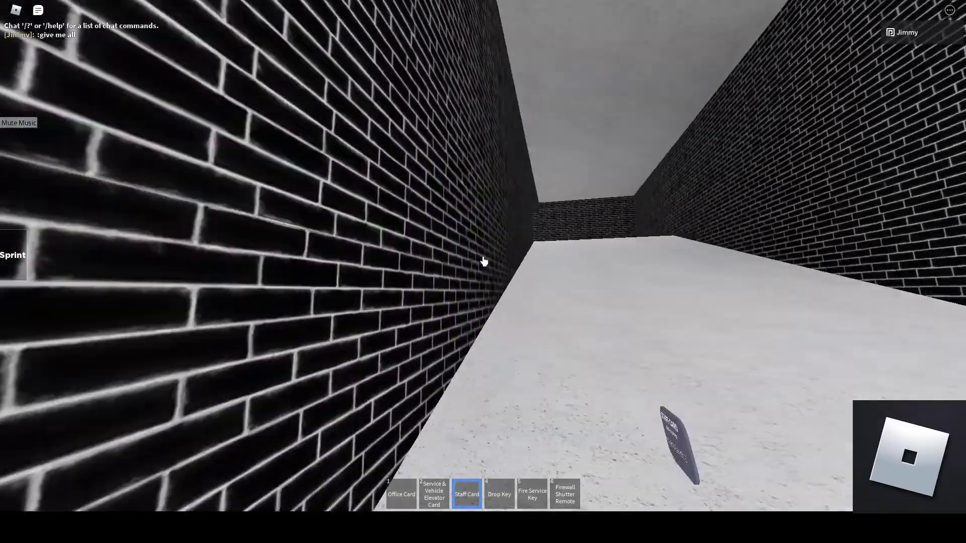
key("w")
key("w")
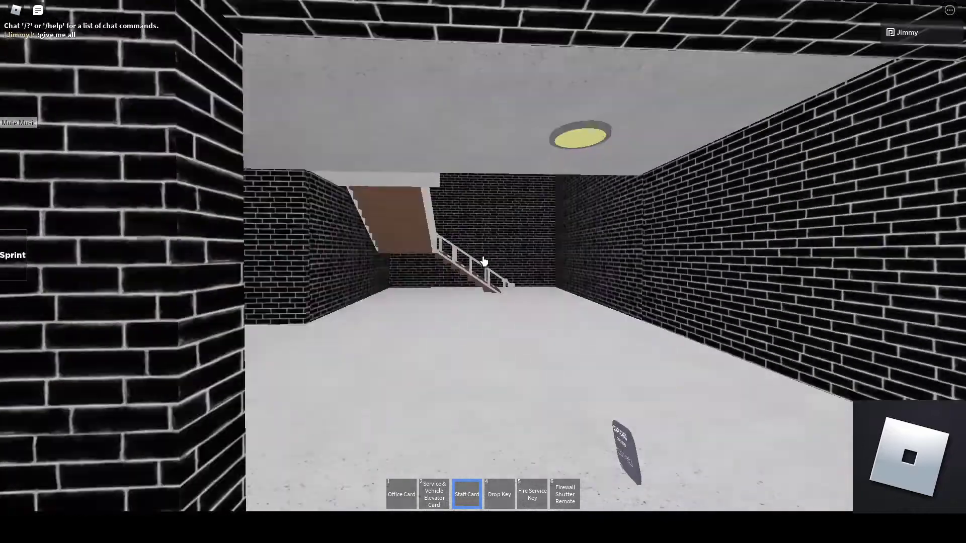
Climb the stairs, switch to the Drop Key, and exit into the marble hallway.
key("w")
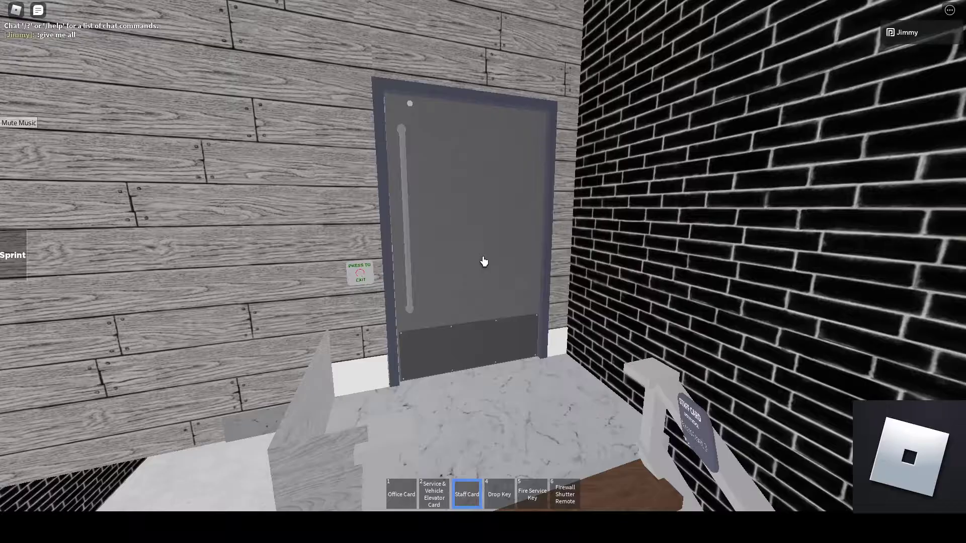
key("4")
key("w")
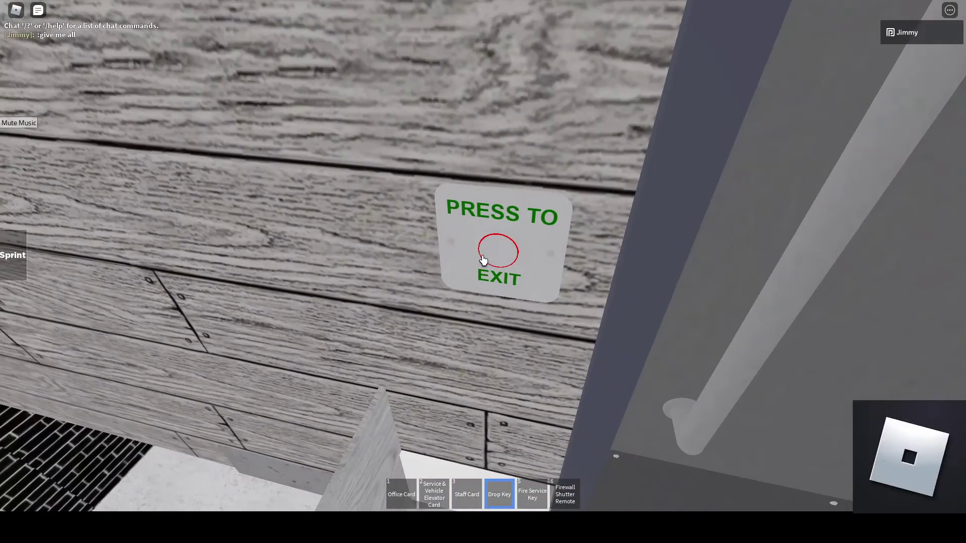
left_click(484, 261)
key("w")
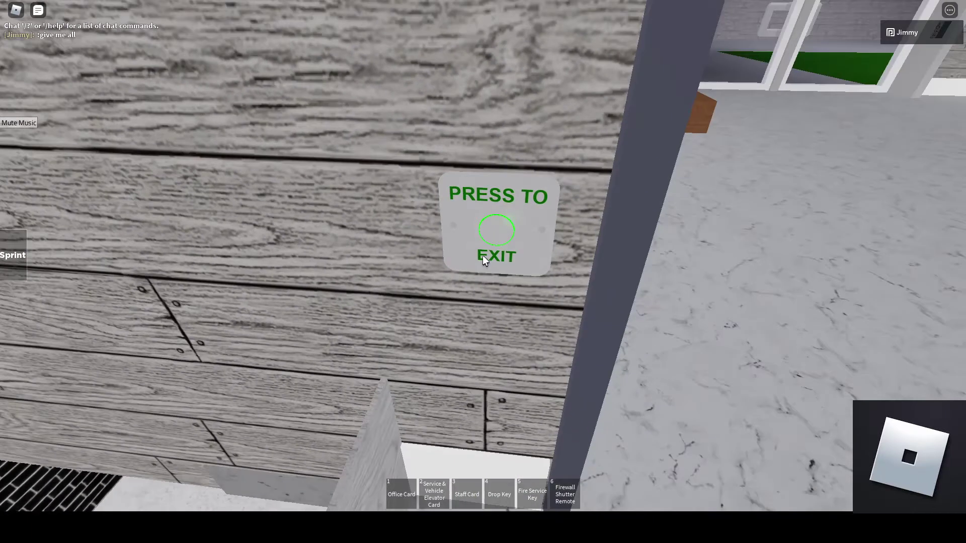
key("w")
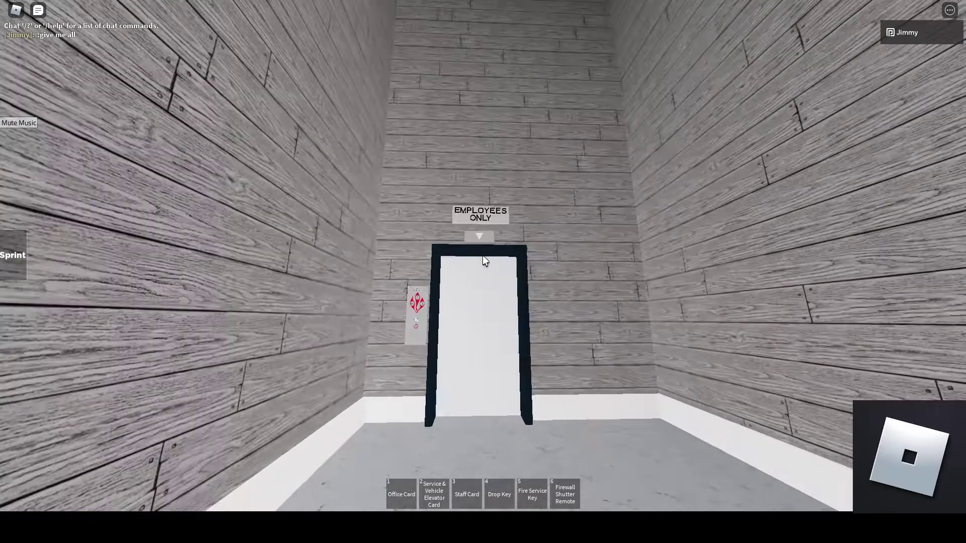
Approach the EMPLOYEES ONLY door and pass through as it slides open.
key("w")
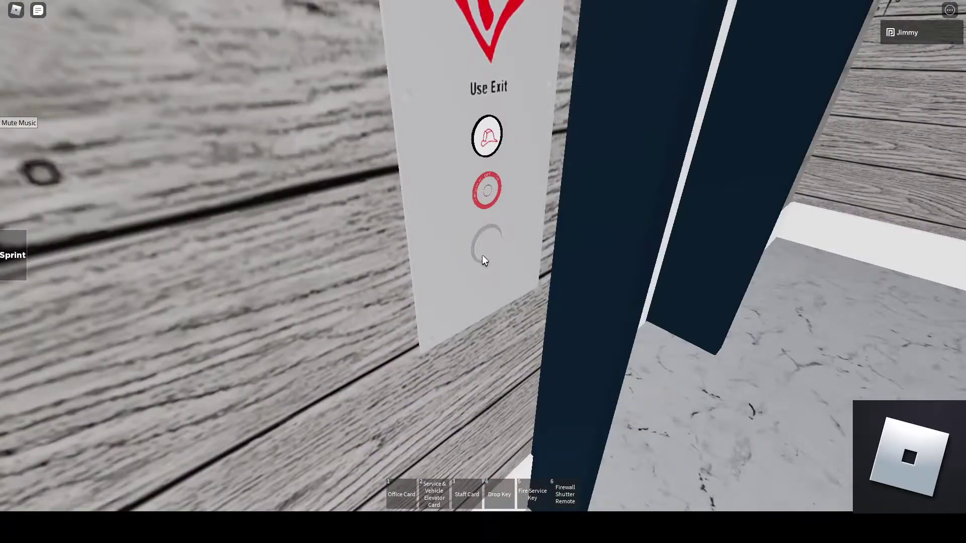
key("s")
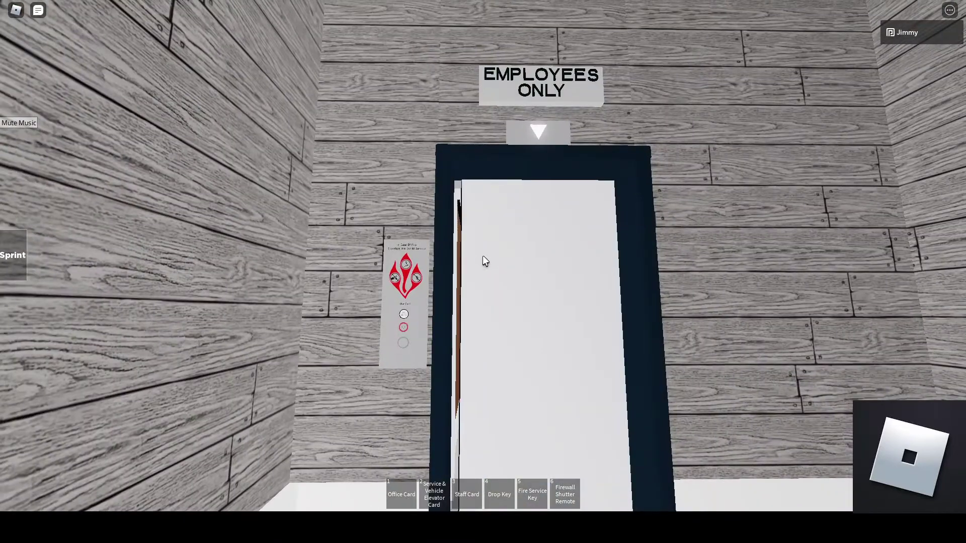
key("w")
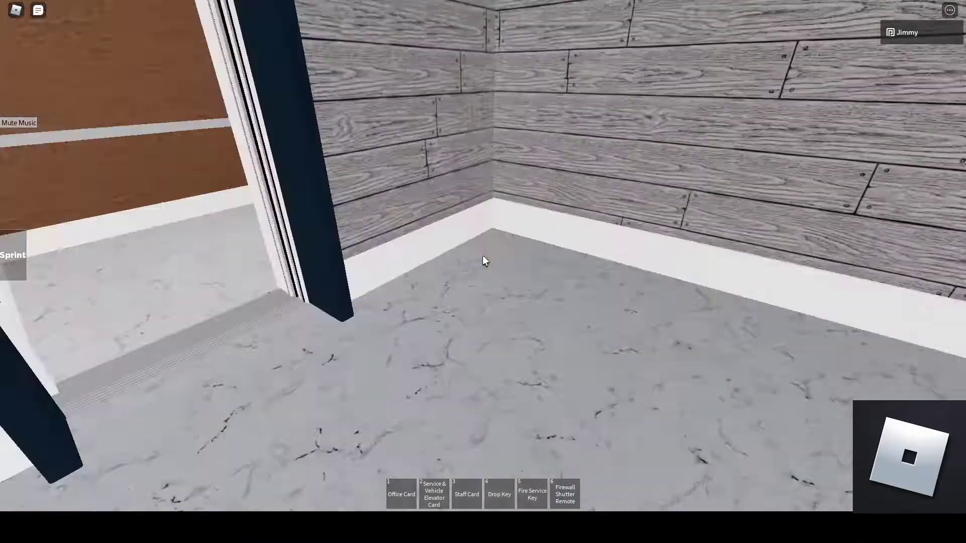
key("w")
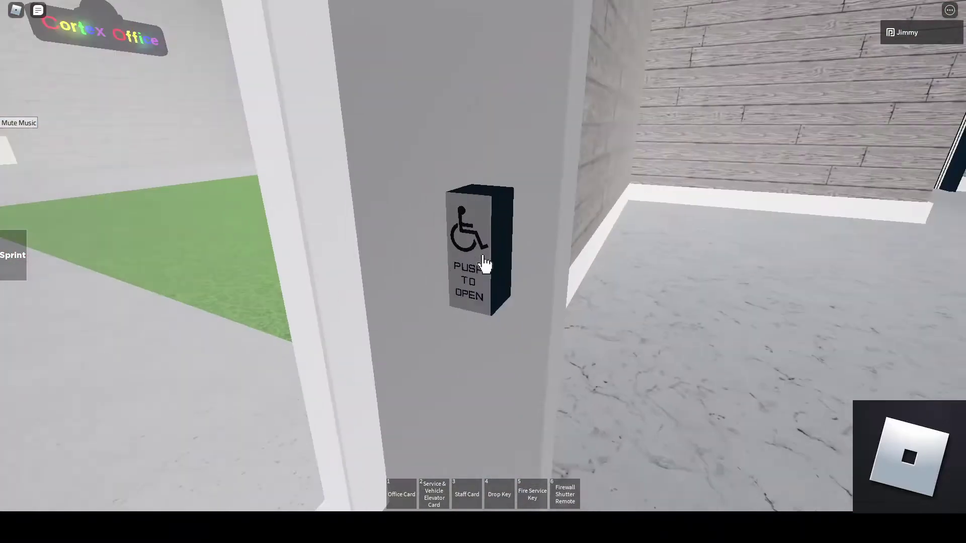
Walk out through the automatic glass doors across the night plaza toward the entrance.
key("w")
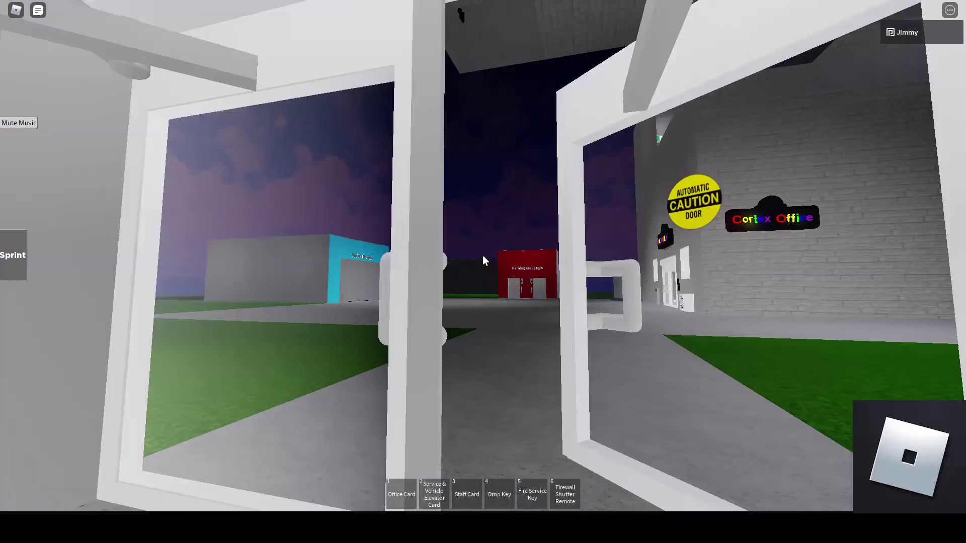
key("w")
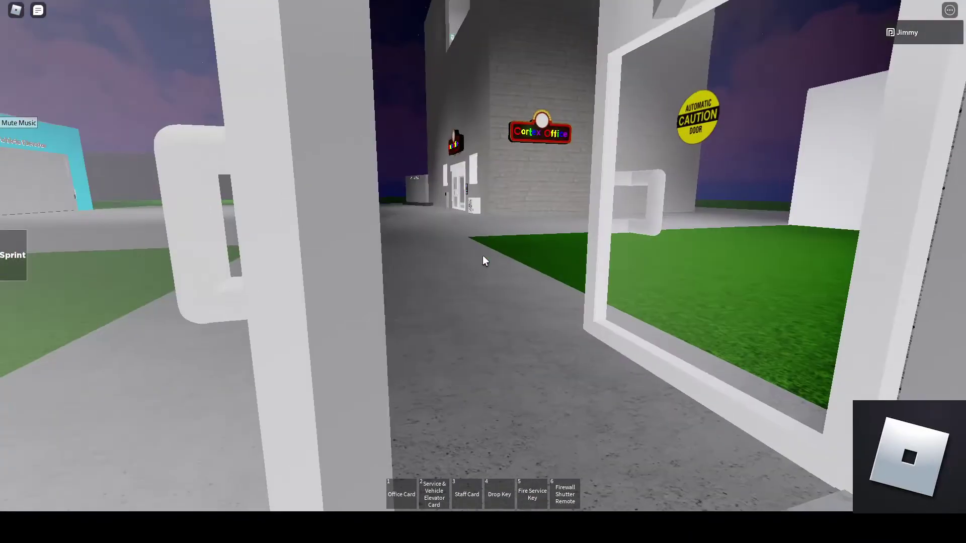
key("w")
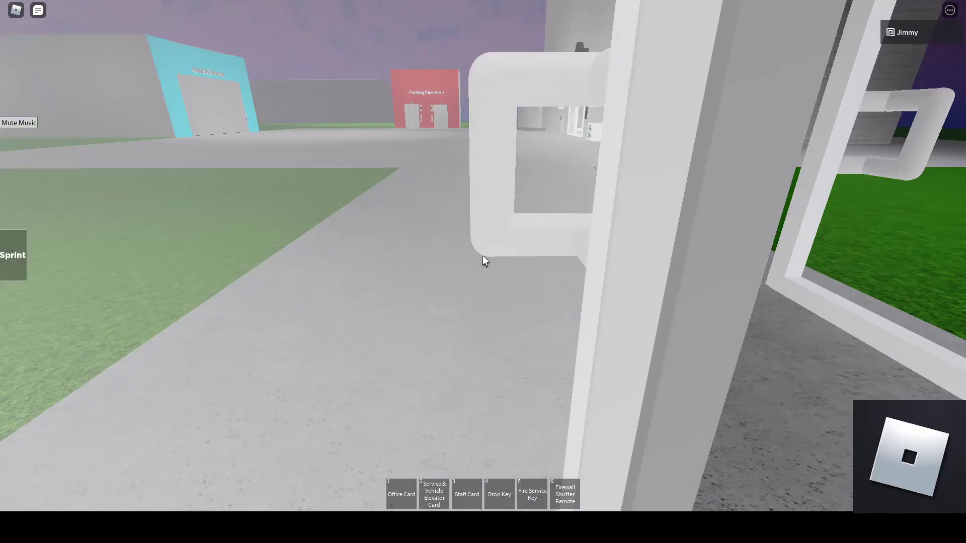
key("w")
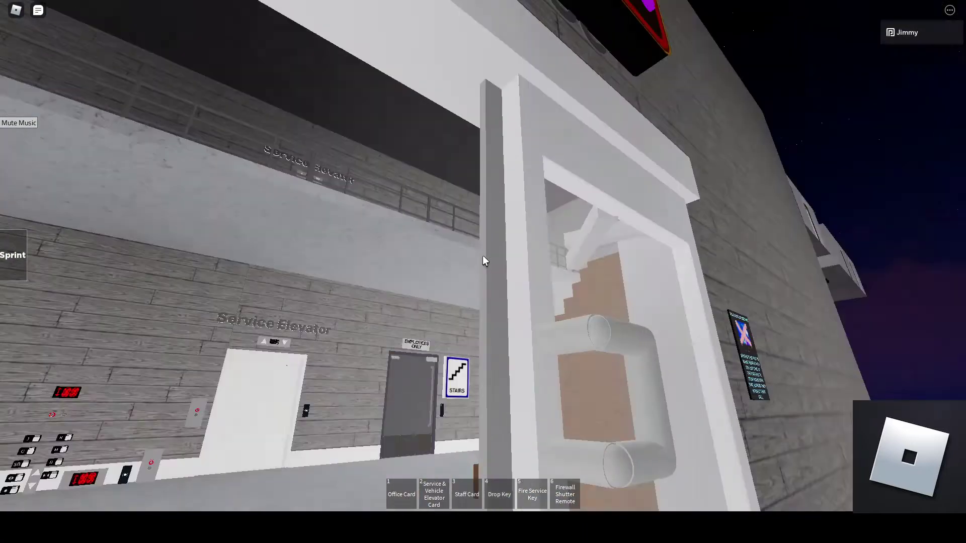
key("w")
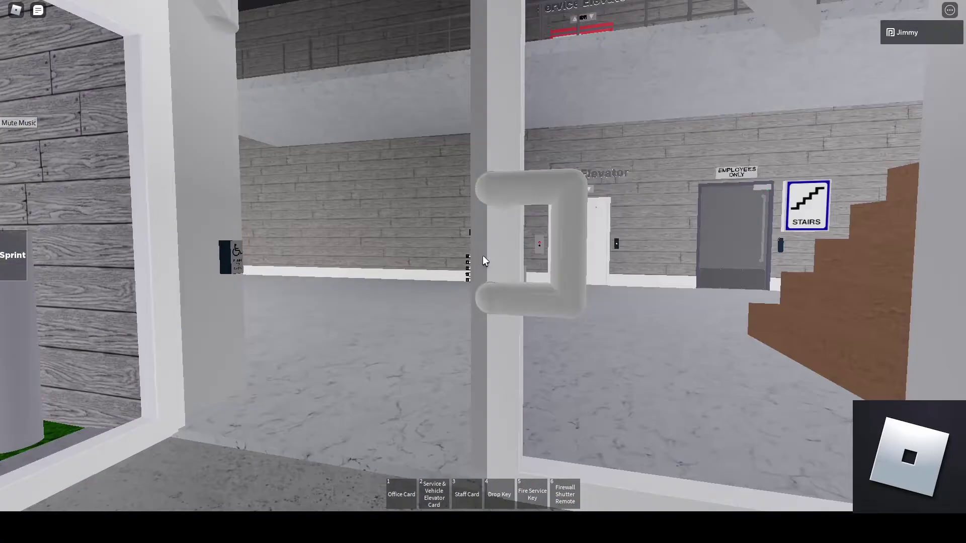
key("w")
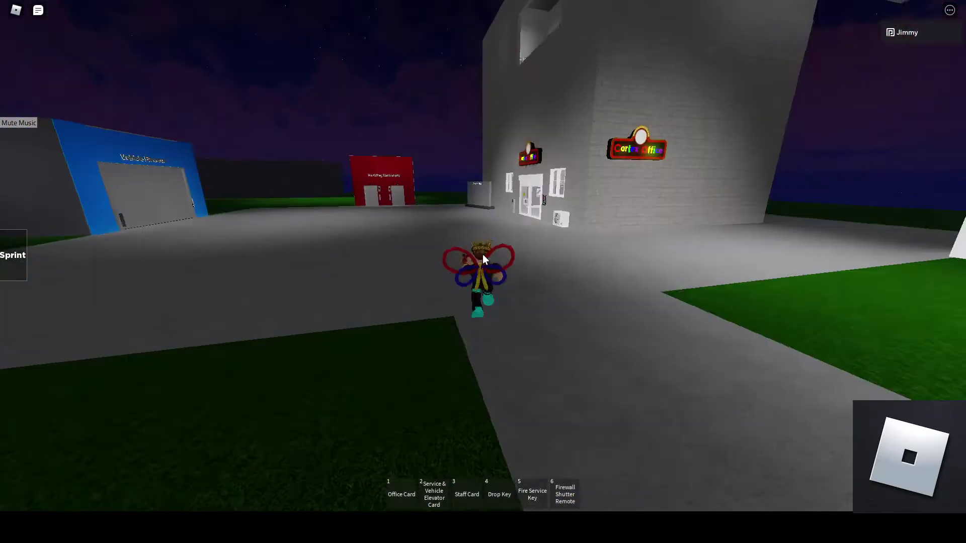
key("w")
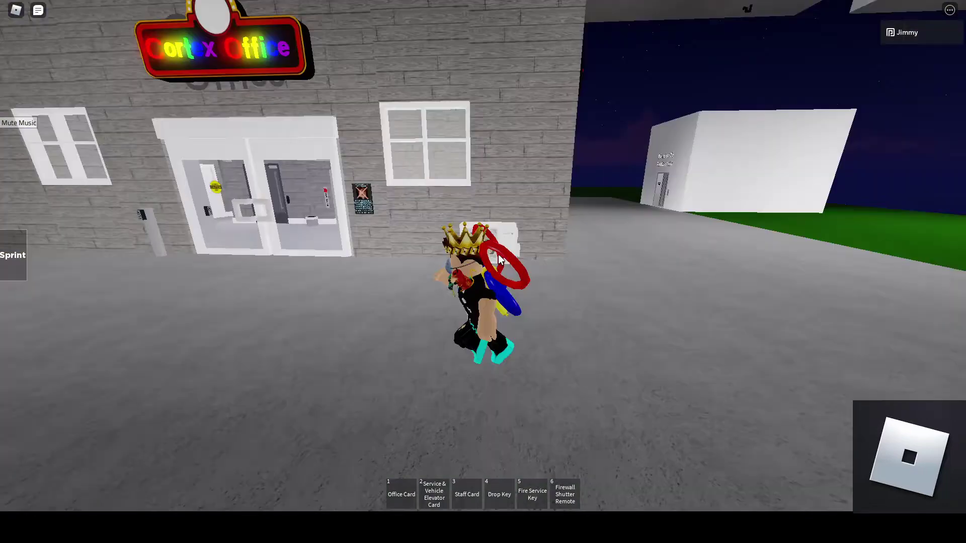
scroll(498, 254, "up", 5)
Walk through the glass doors into the lobby and up to the elevator call panel.
key("w")
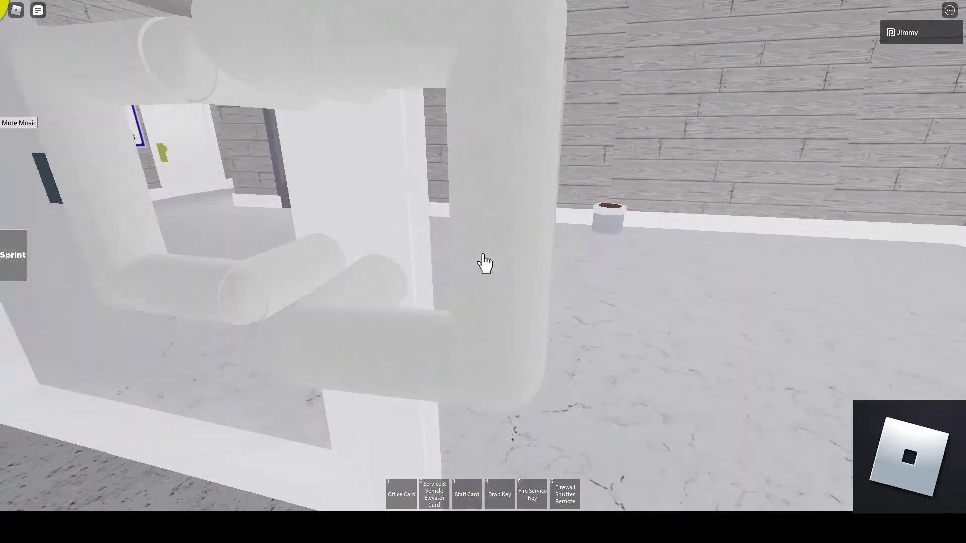
key("w")
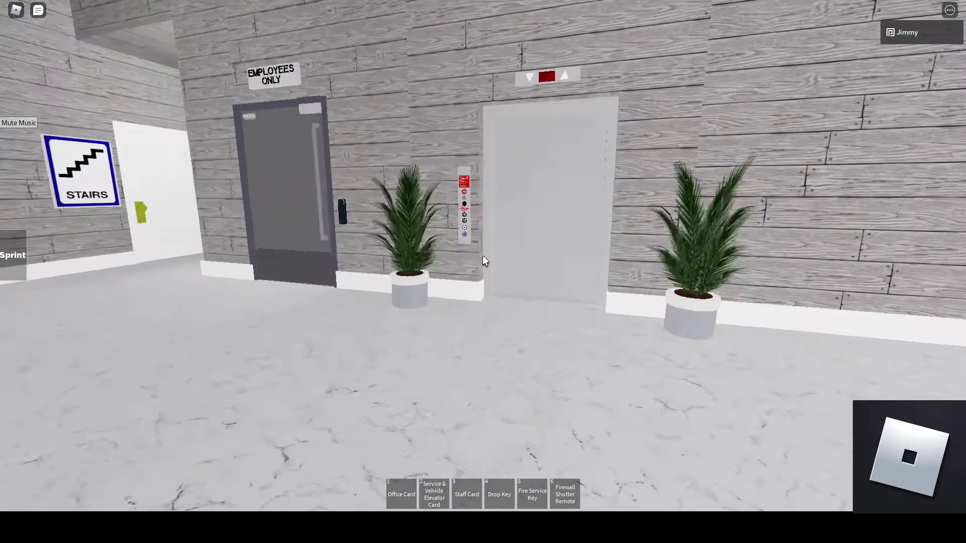
key("w")
key("s")
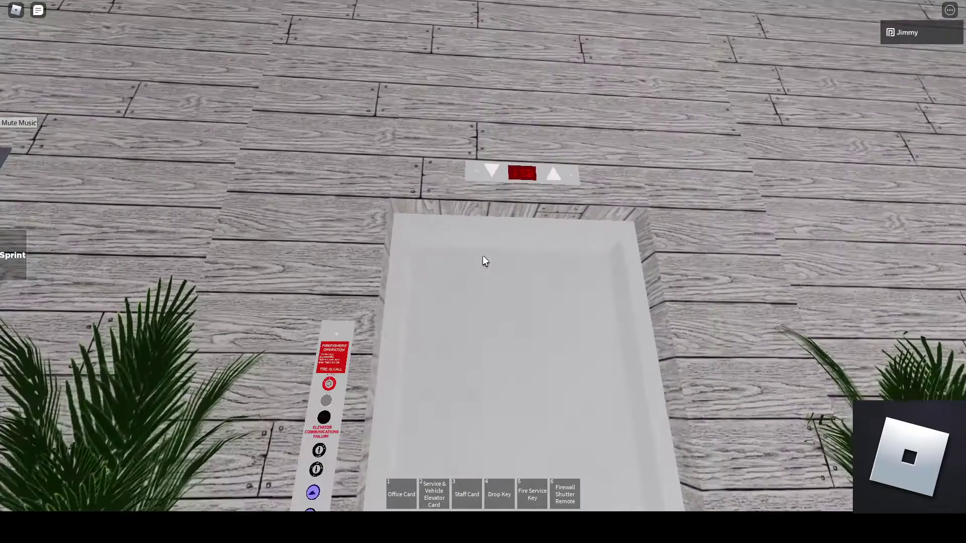
scroll(483, 261, "down", 5)
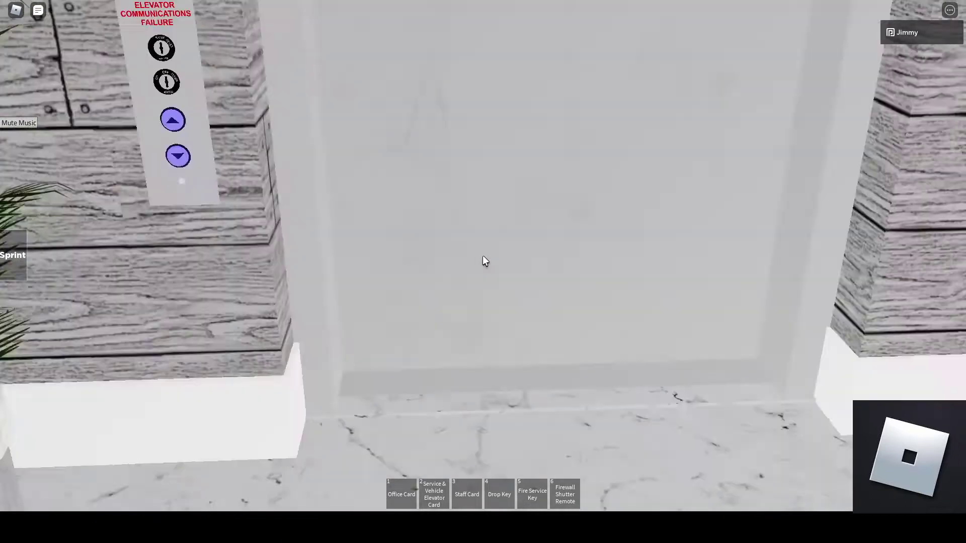
Move over to the elevator door and look up at its T G floor indicator.
key("d")
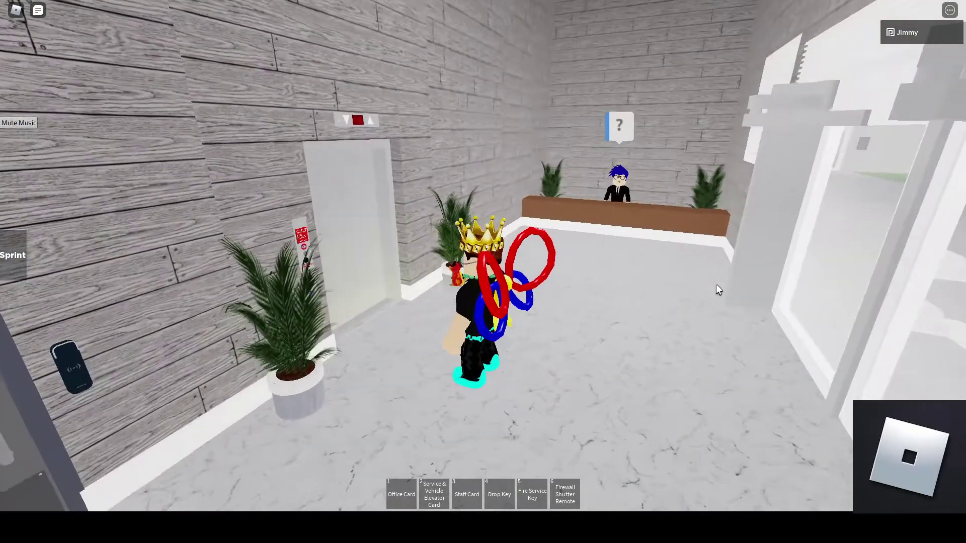
key("w")
key("s")
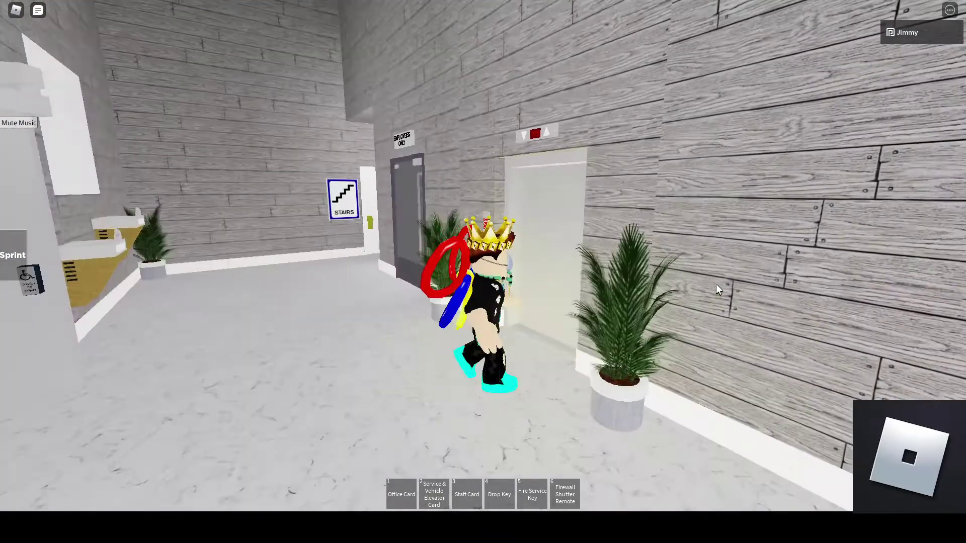
key("w")
scroll(484, 261, "up", 5)
left_click_drag(484, 261, 483, 260)
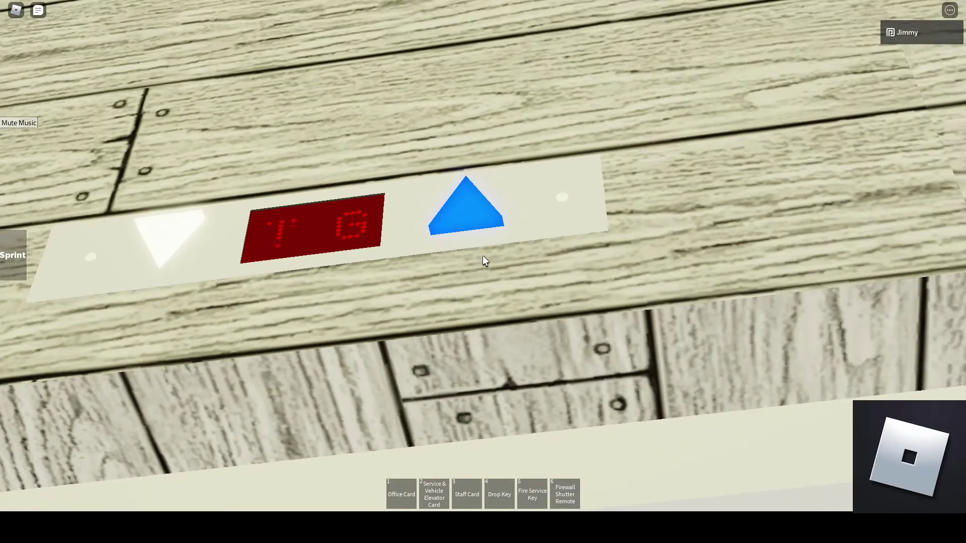
Step into the elevator, turn to face its doors, and ride until they open.
left_click_drag(484, 261, 483, 260)
key("w")
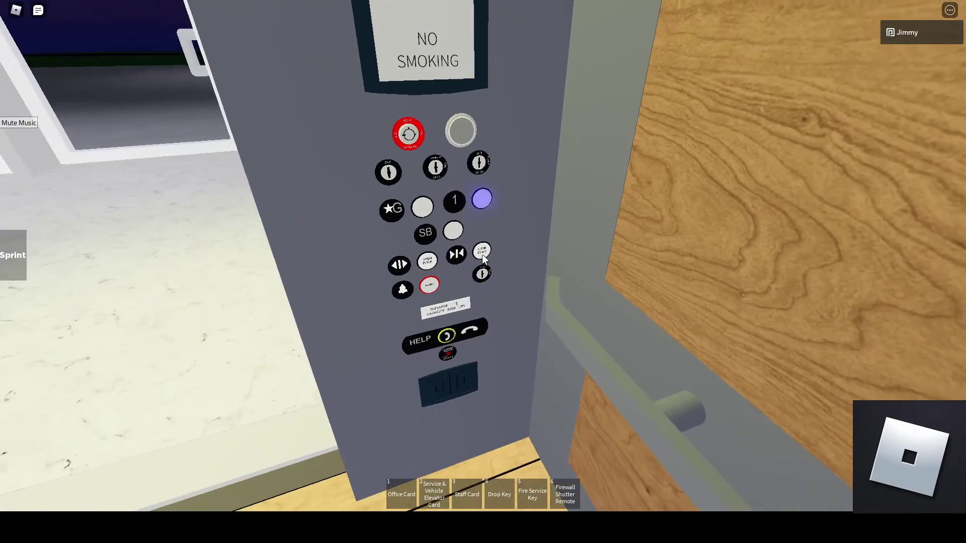
left_click_drag(483, 261, 483, 261)
key("w")
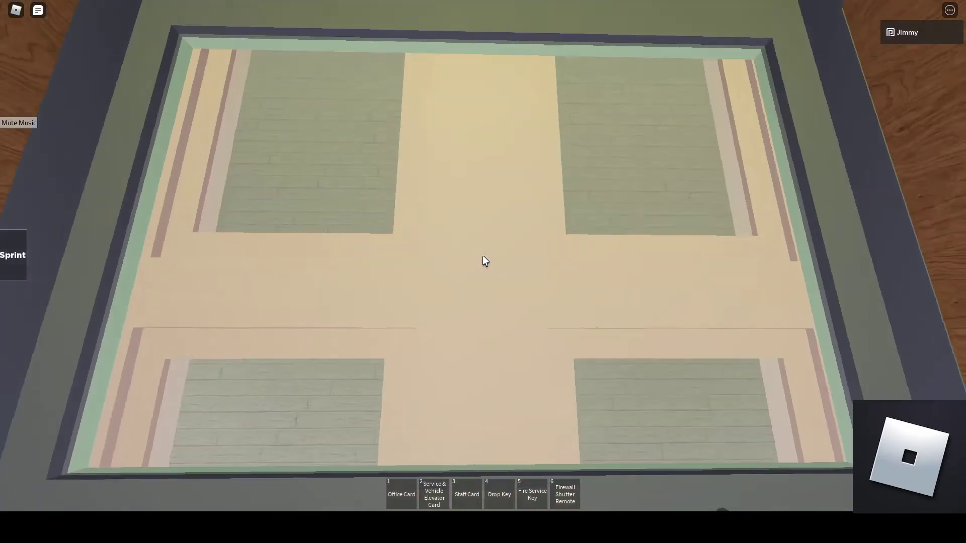
left_click_drag(484, 260, 484, 261)
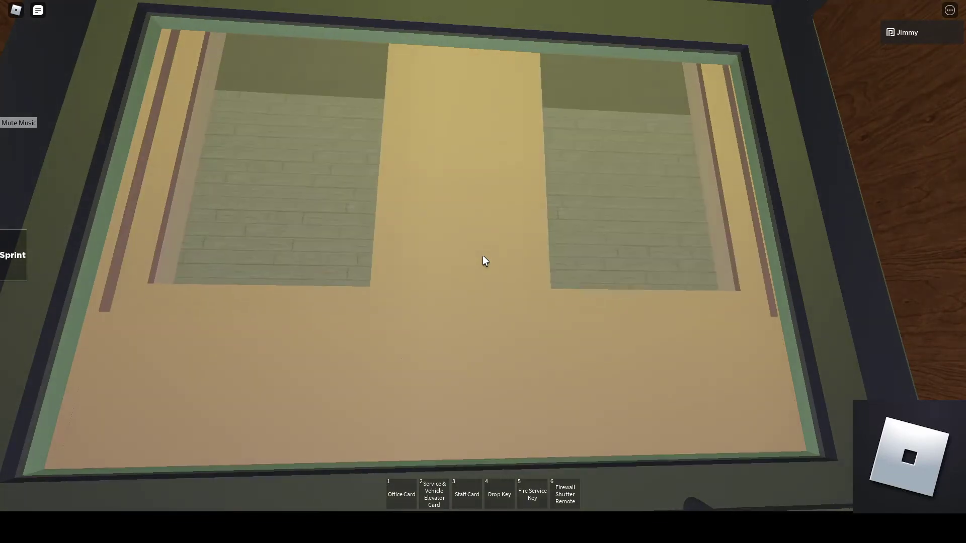
left_click_drag(483, 261, 484, 261)
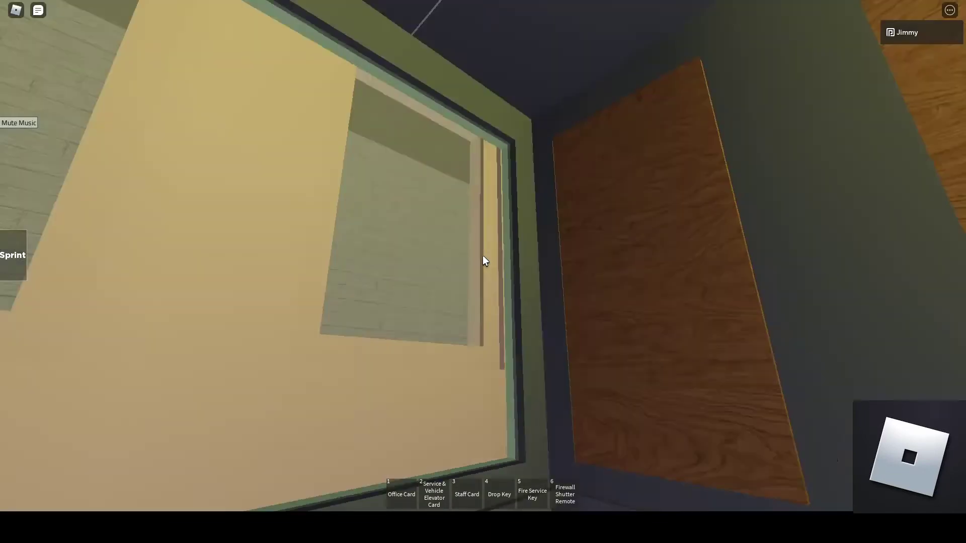
Step out of the elevator and walk across the dark rooftop.
key("w")
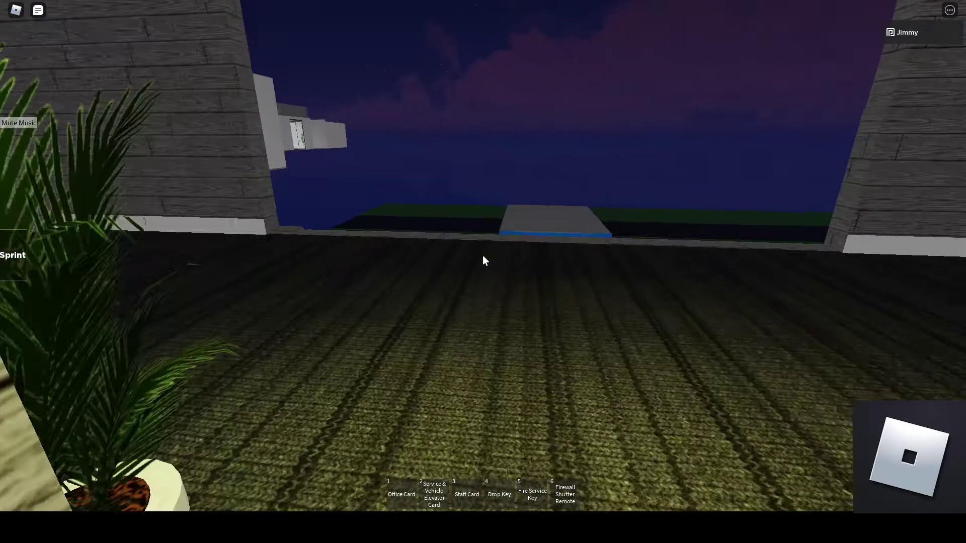
left_click_drag(484, 261, 484, 261)
key("w")
key("w")
key("w")
key("w")
key("w")
Walk down the wood-panelled corridor past the stairs up to the brown double doors.
key("w")
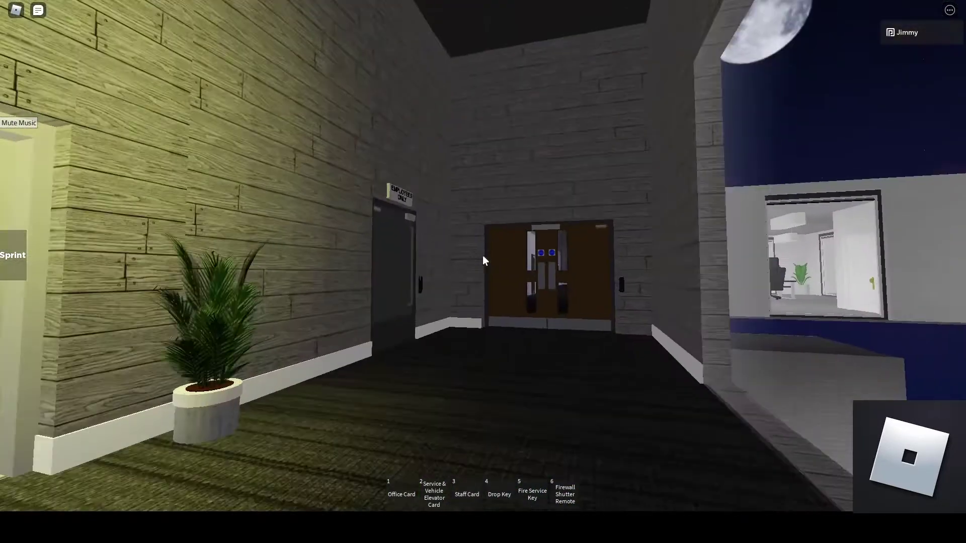
key("w")
left_click_drag(483, 260, 484, 261)
key("w")
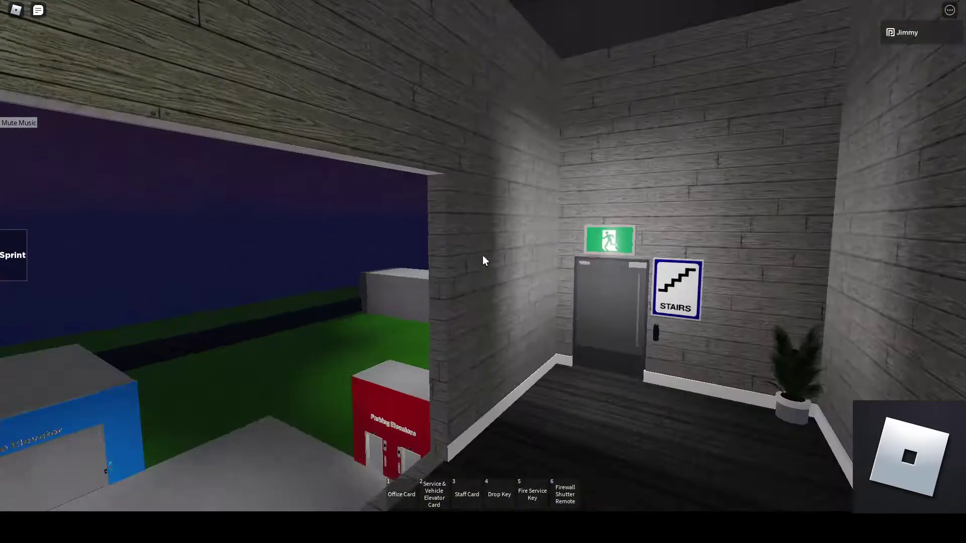
key("w")
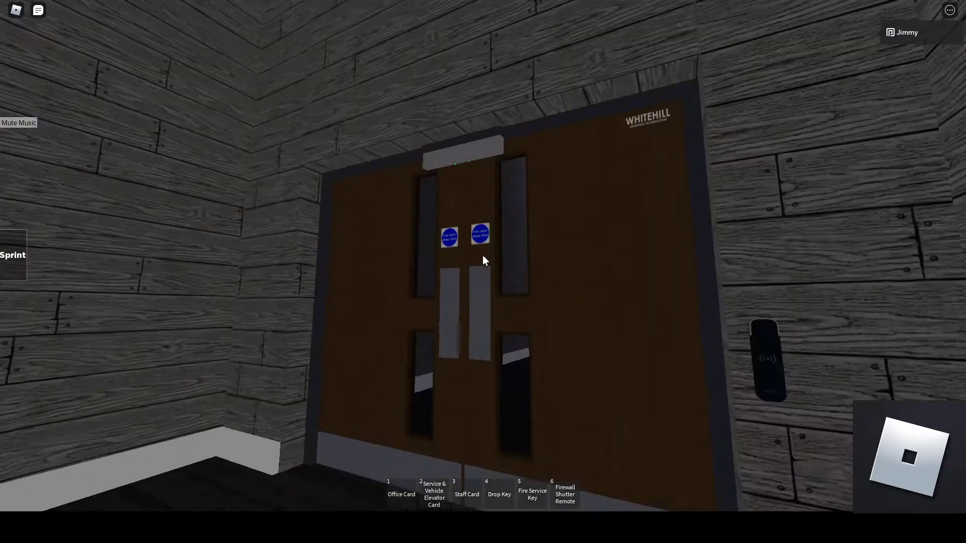
Pass the card reader into the hallway and press the PRESS TO EXIT button.
left_click_drag(484, 260, 484, 261)
key("w")
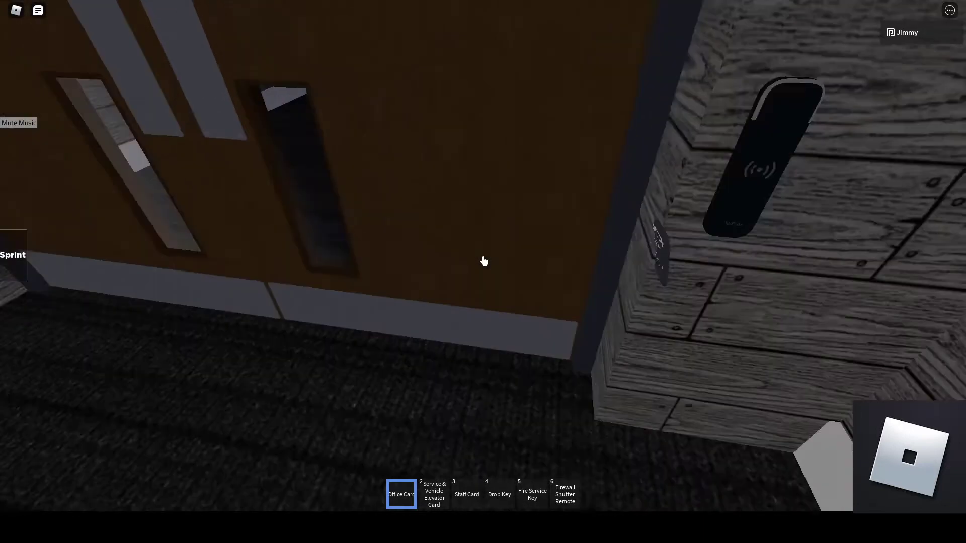
key("w")
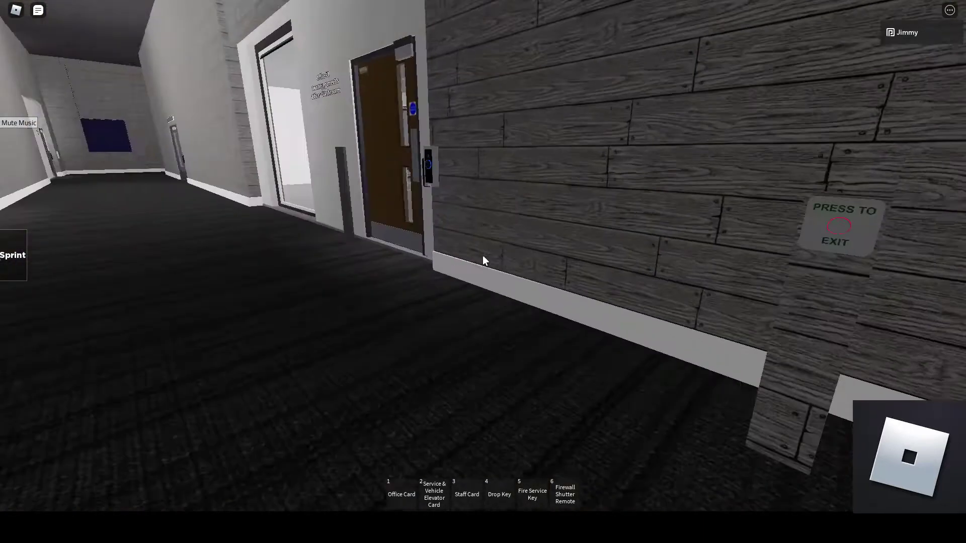
left_click_drag(484, 261, 483, 261)
left_click(483, 261)
Walk down the hallway past the offices and service elevator toward the end doors.
key("w")
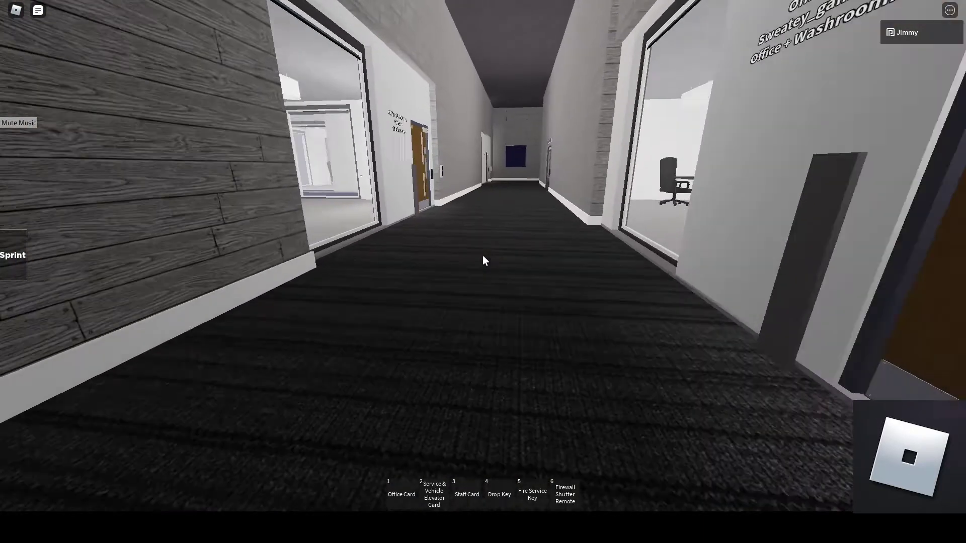
key("w")
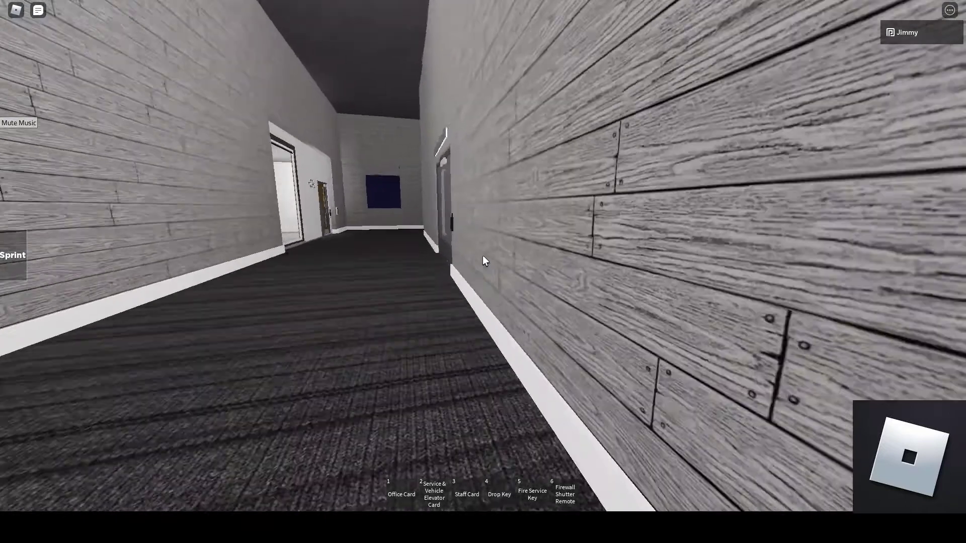
left_click_drag(484, 261, 483, 261)
key("w")
key("w")
key("w")
key("w")
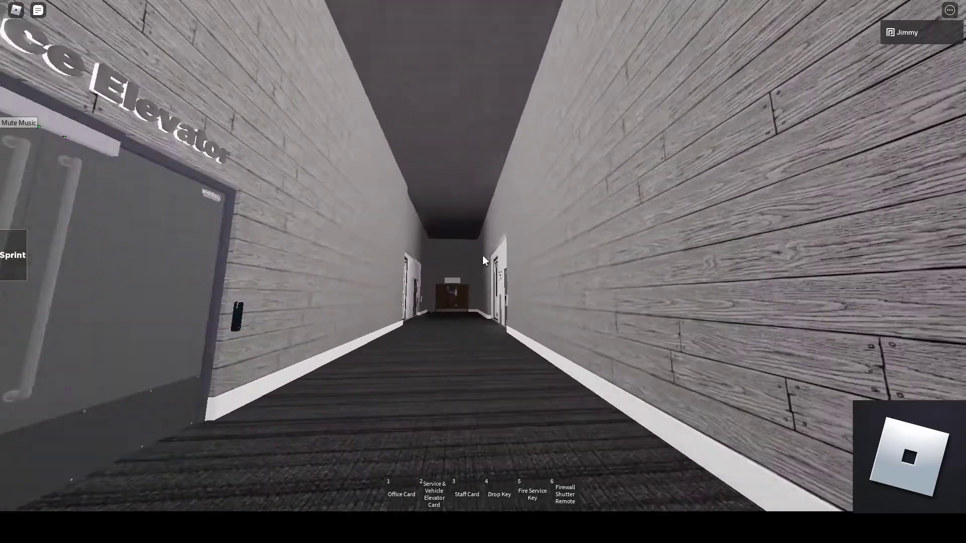
key("w")
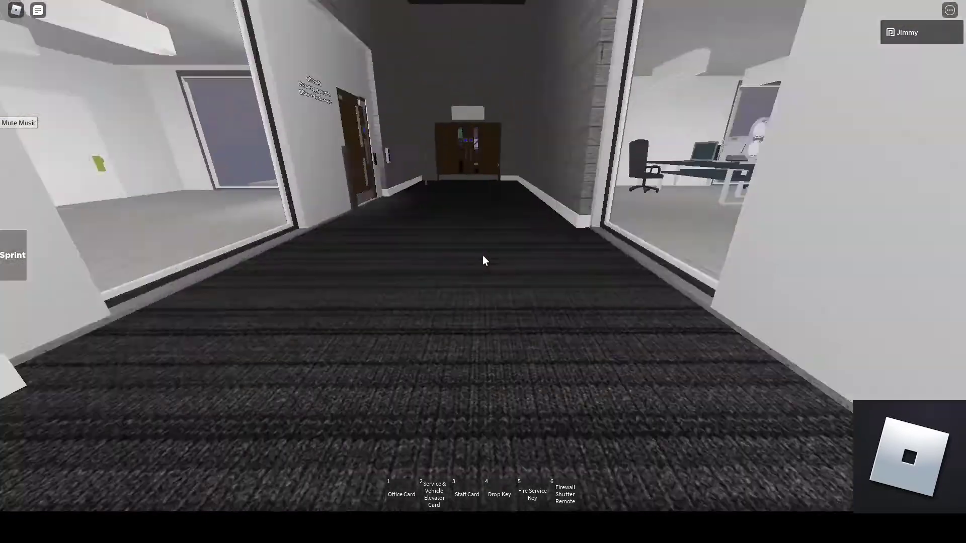
key("w")
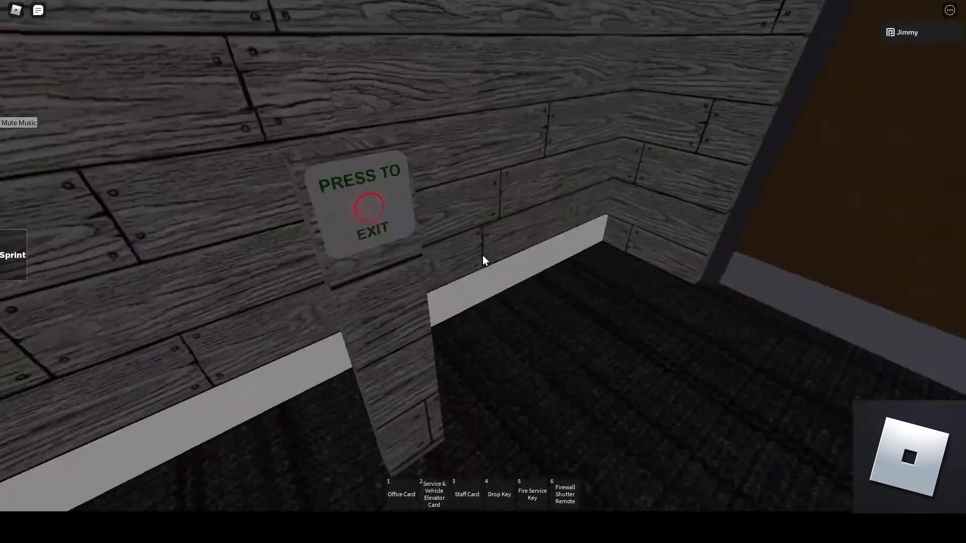
Press the exit button and walk through the opened doors down the hallway.
left_click_drag(483, 261, 483, 261)
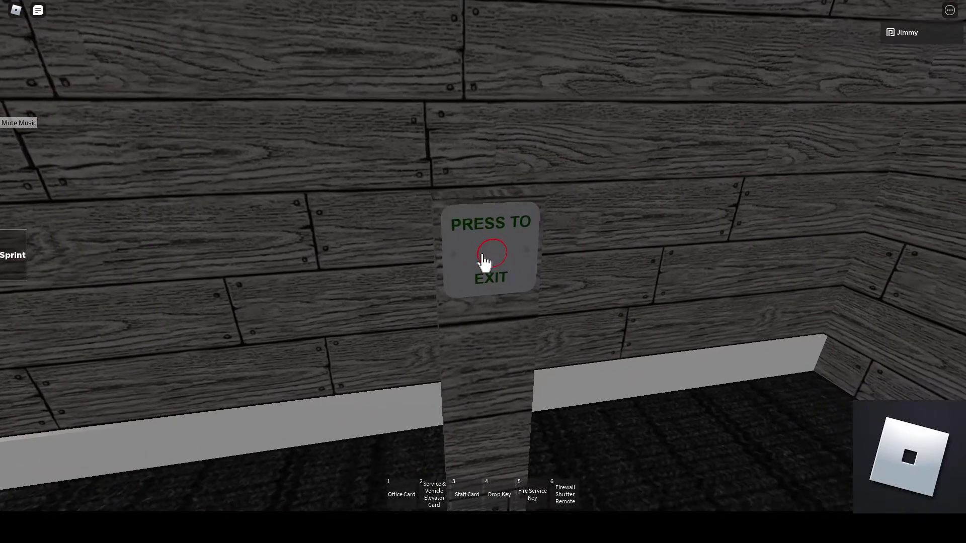
left_click(483, 261)
key("w")
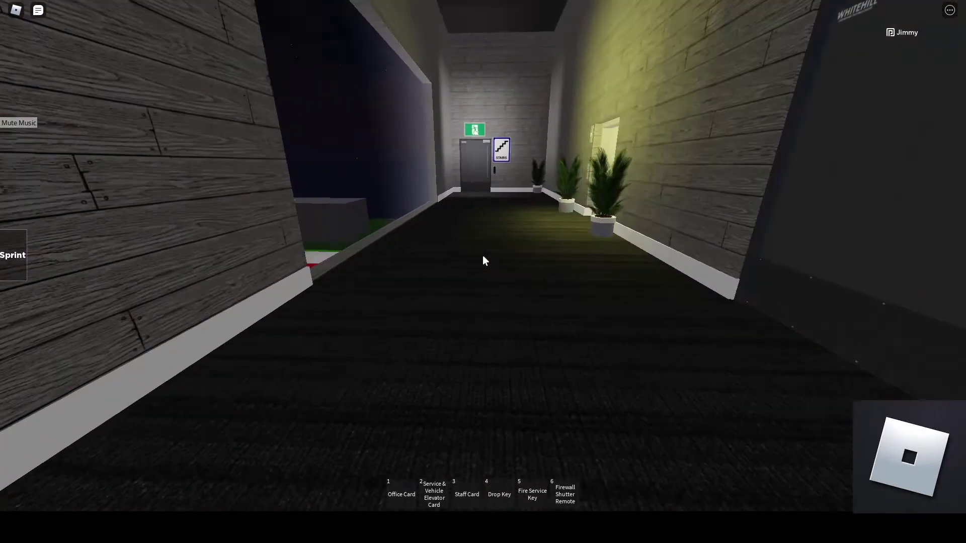
key("w")
Call the elevator with its call button and step into the car.
left_click_drag(484, 261, 484, 261)
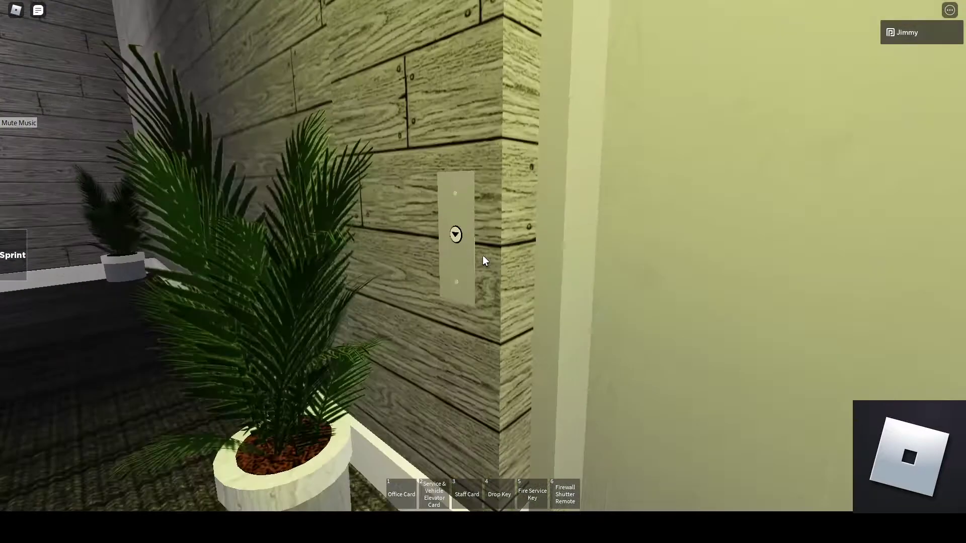
key("w")
left_click(484, 258)
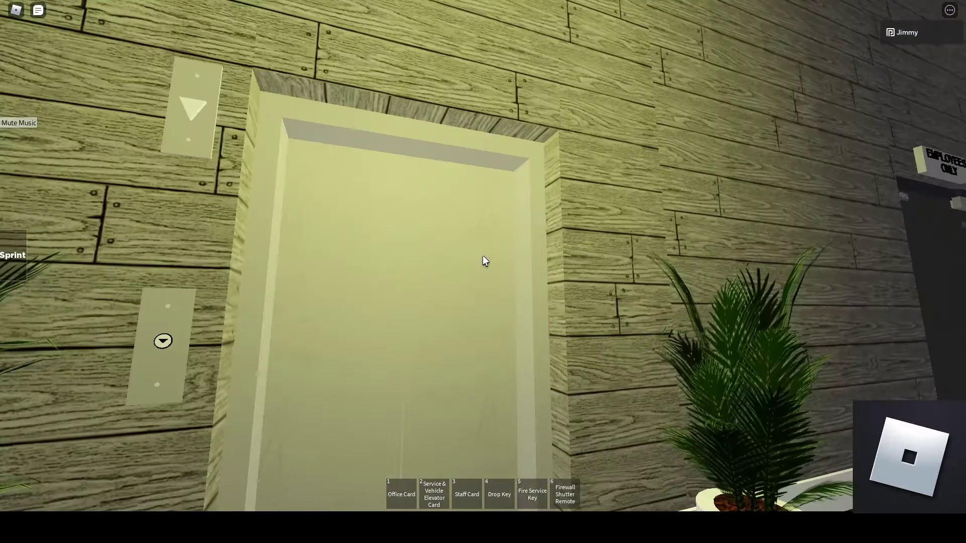
key("w")
key("w")
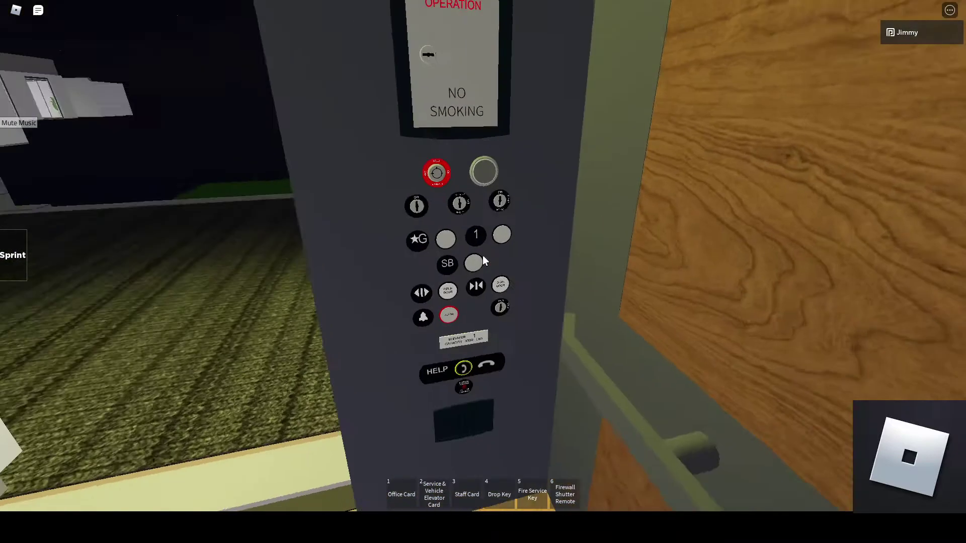
Select a destination floor on the elevator's button panel and ride.
left_click_drag(483, 261, 483, 261)
left_click(437, 210)
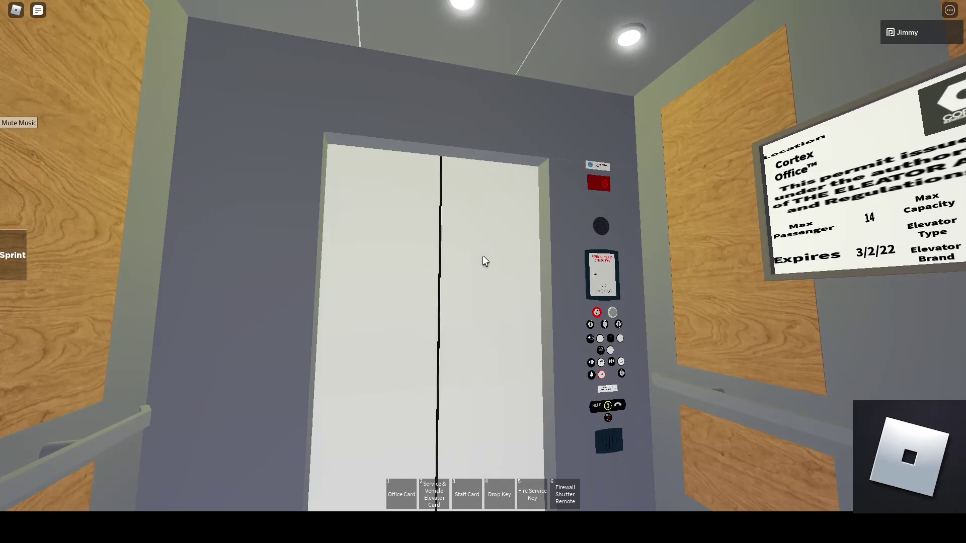
Leave the elevator, pass the employees-only door, and exit through the glass door.
key("w")
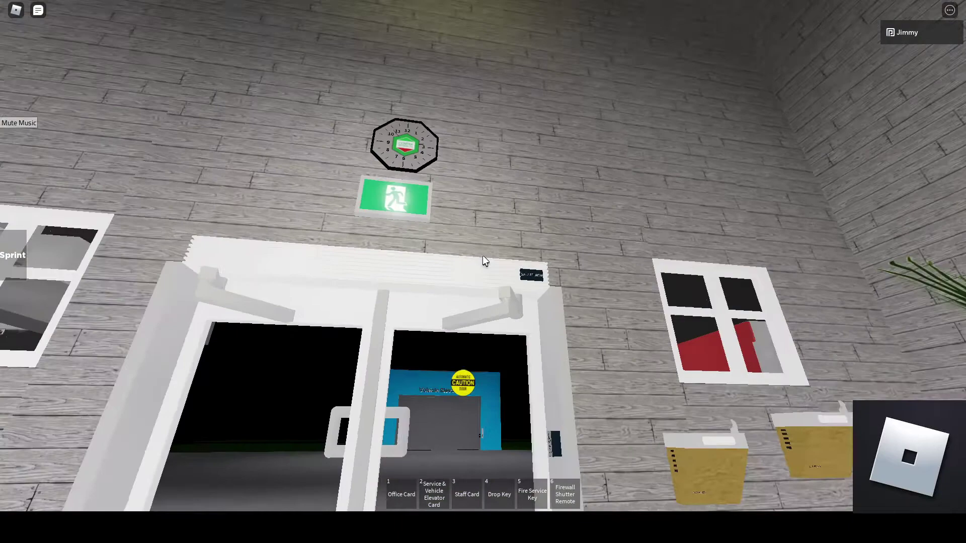
key("w")
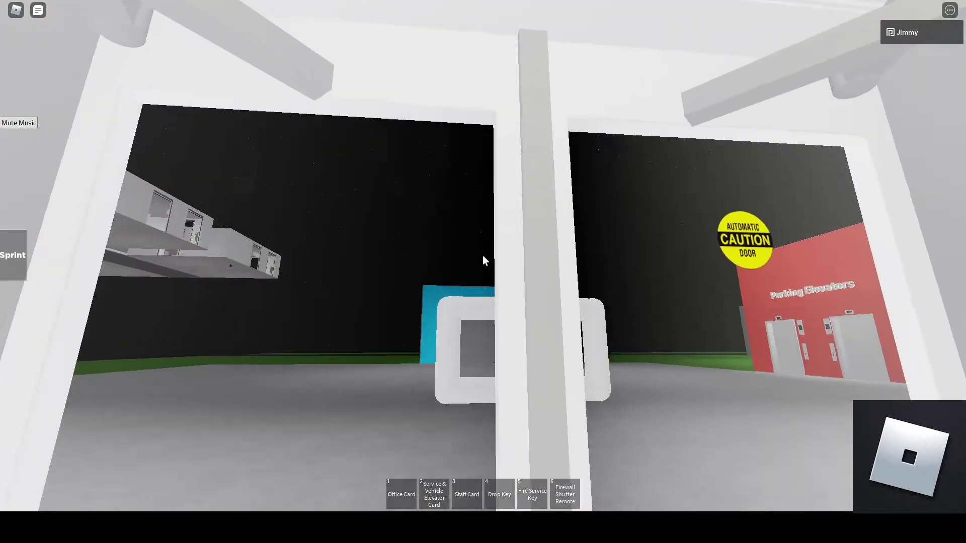
key("w")
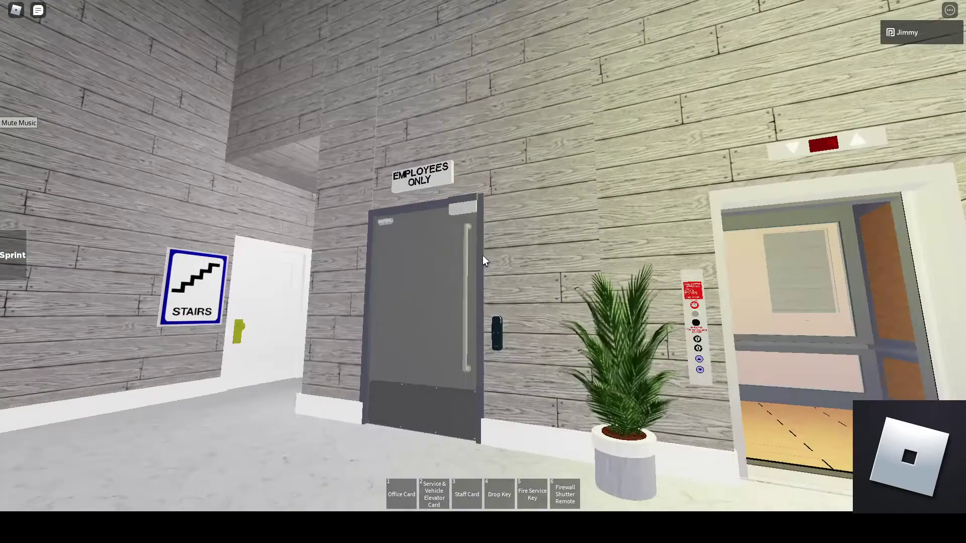
key("w")
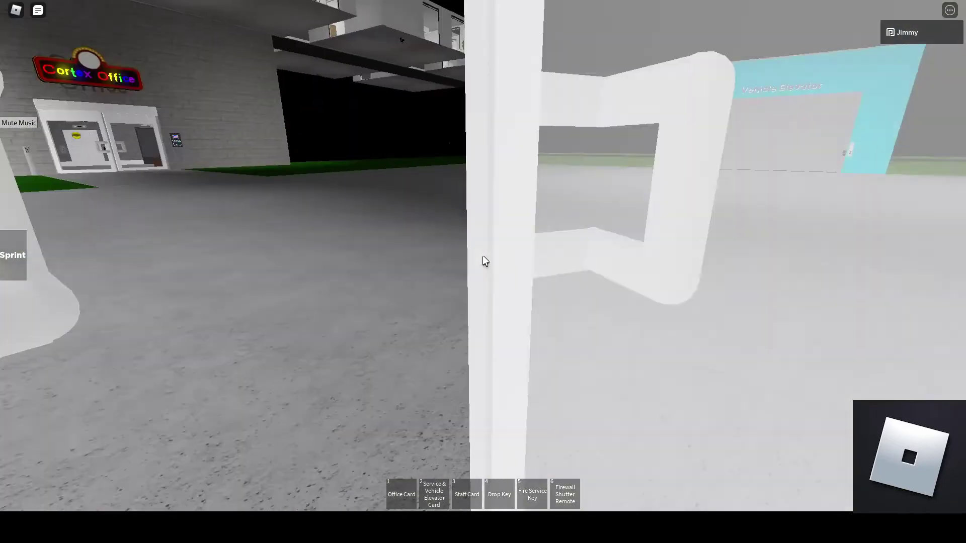
Explore the entrance and Cortex Office sign, ending with an overhead avatar view.
key("w")
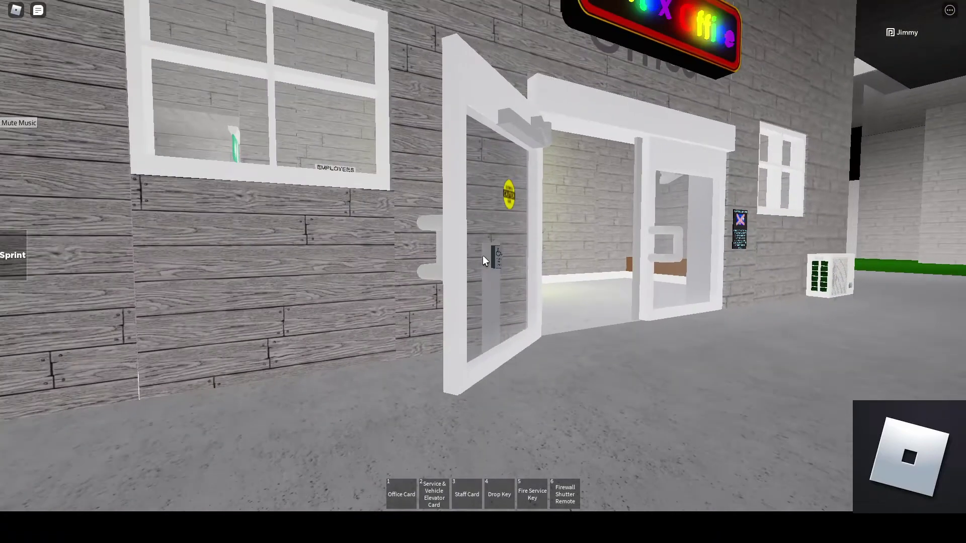
key("w")
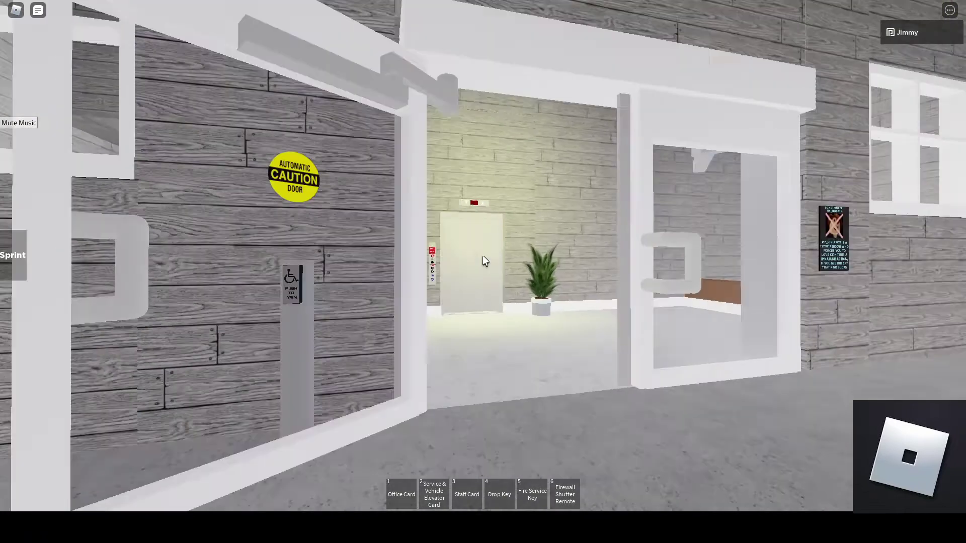
key("s")
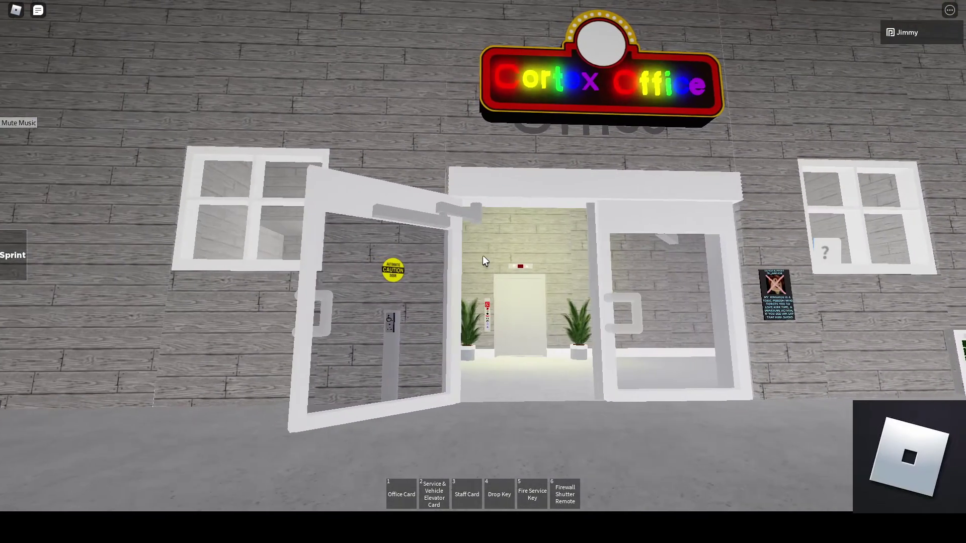
key("w")
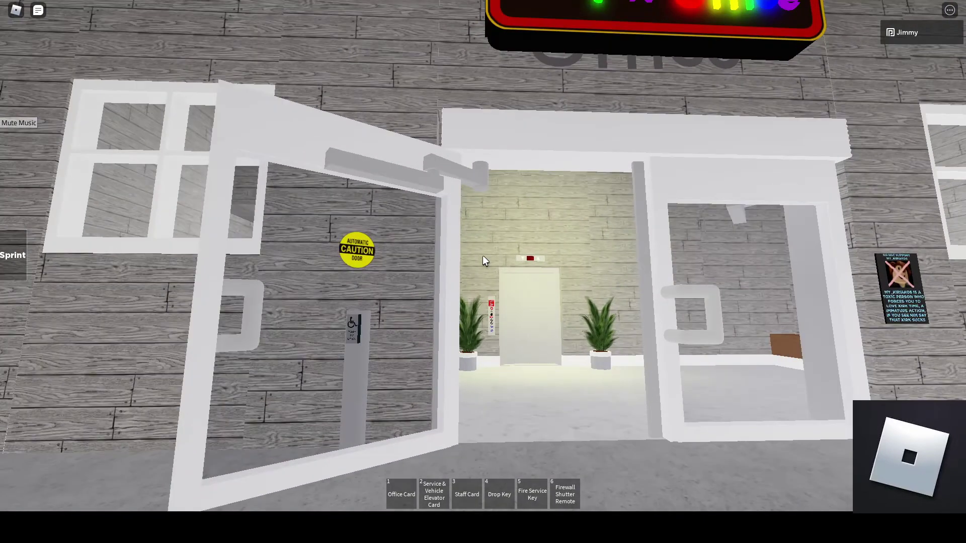
key("w")
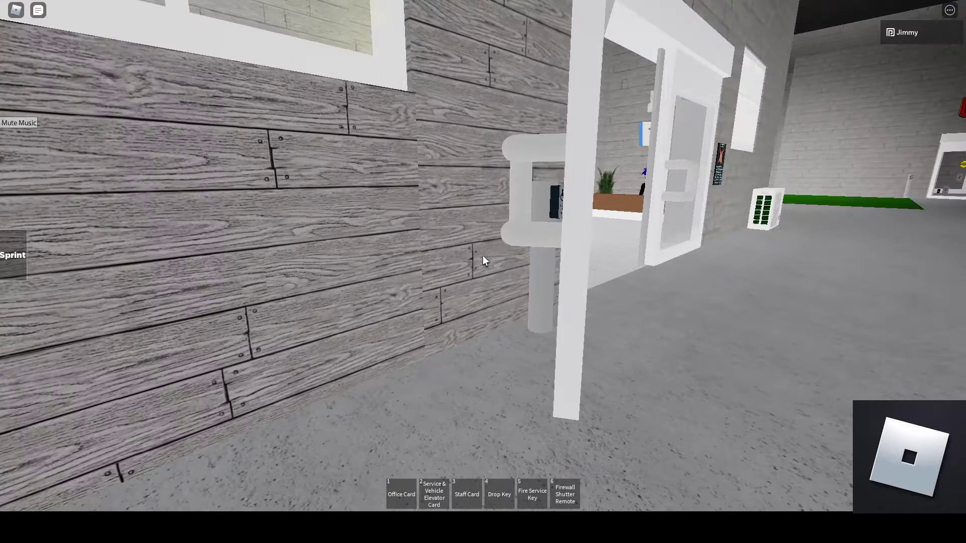
key("w")
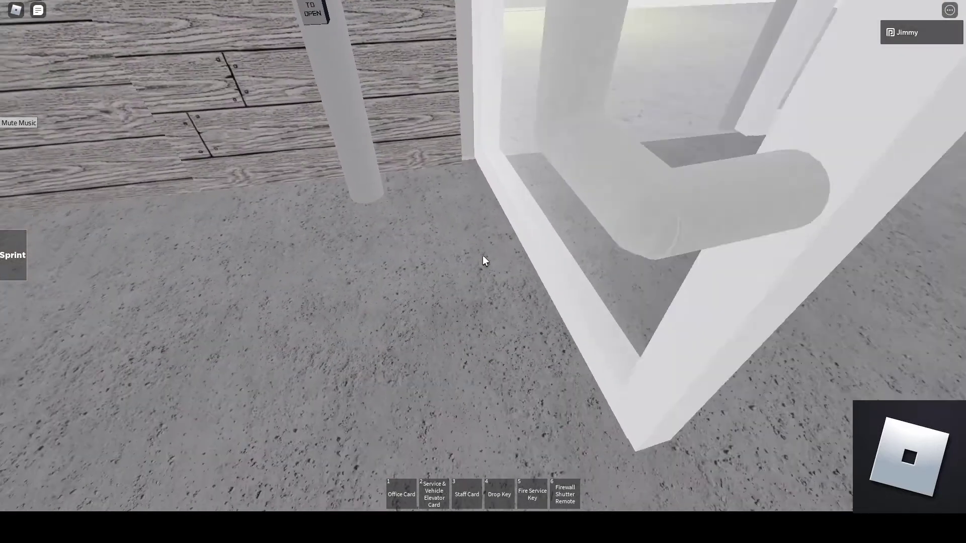
key("w")
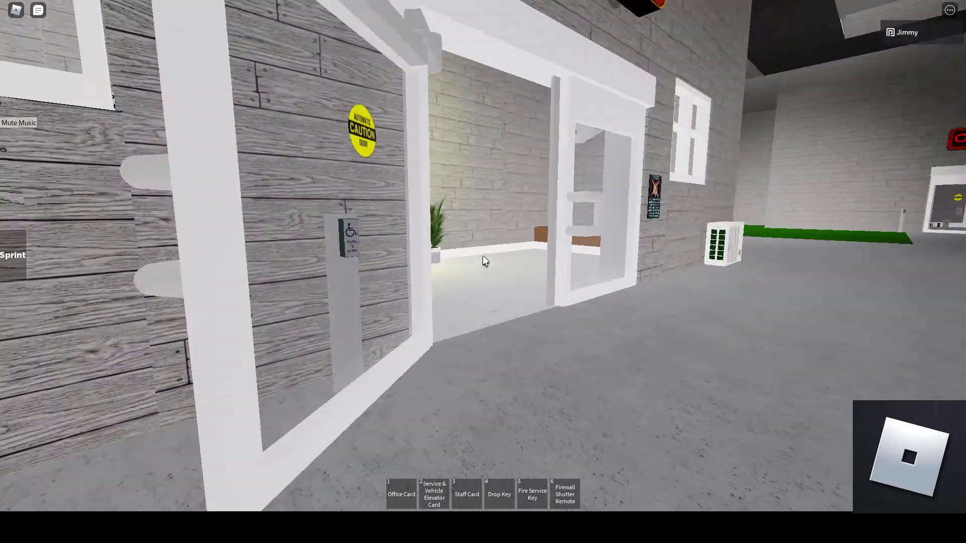
key("w")
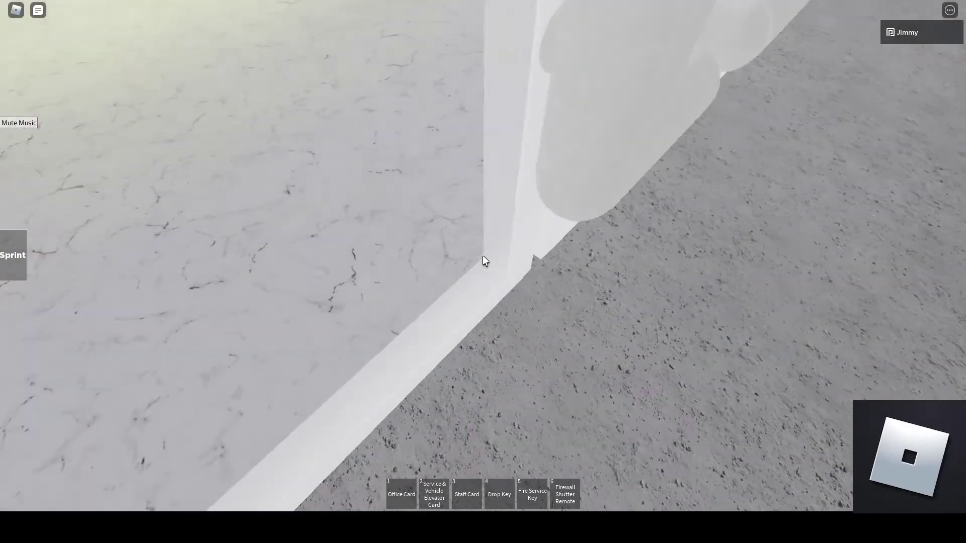
scroll(484, 261, "down", 5)
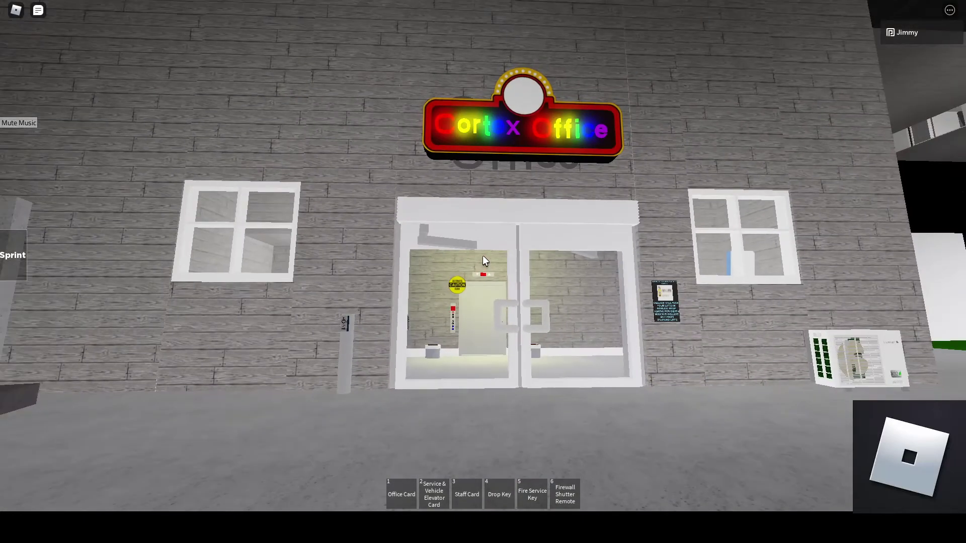
scroll(483, 260, "up", 3)
scroll(484, 261, "up", 3)
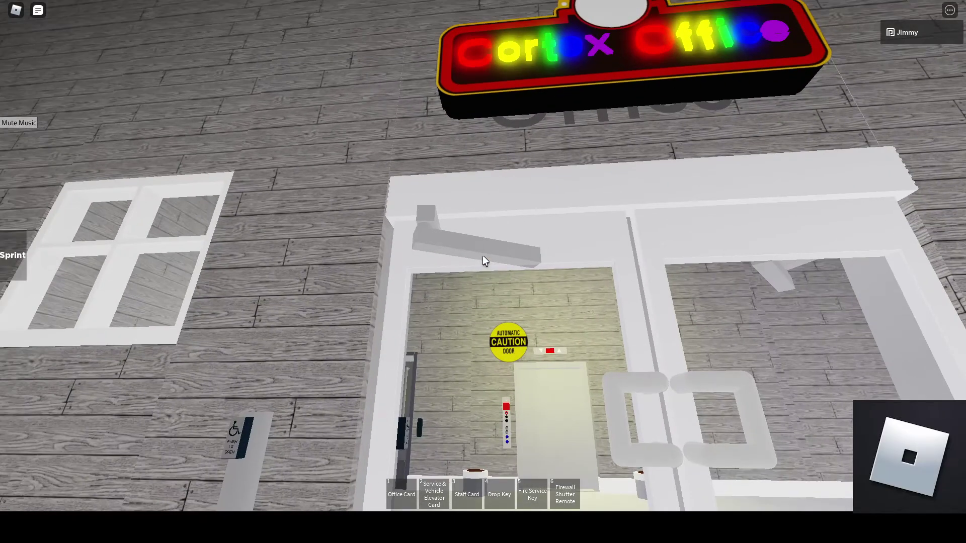
scroll(483, 260, "down", 3)
scroll(483, 261, "down", 3)
left_click_drag(483, 261, 483, 261)
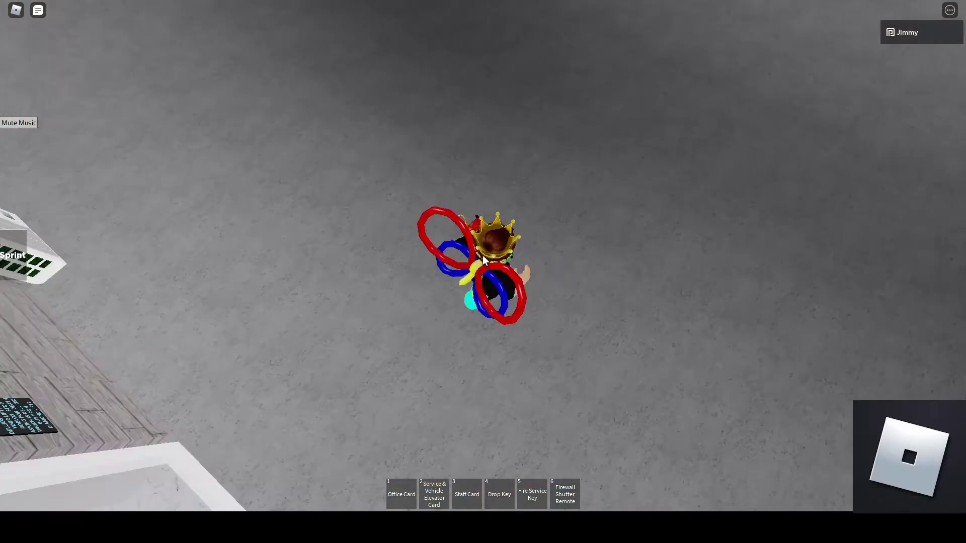
Rotate the view around the avatar and move toward the Cortex Office door.
key("w")
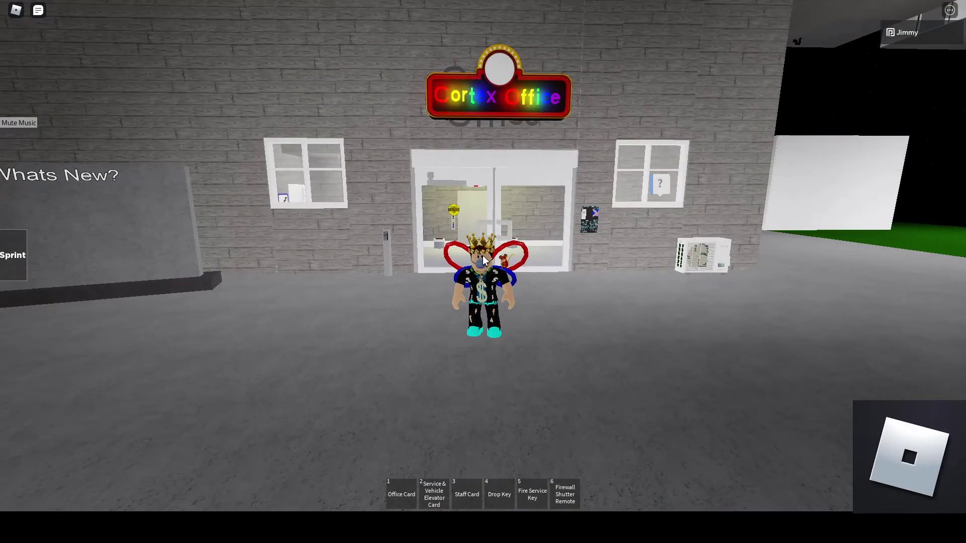
key("w")
key("w")
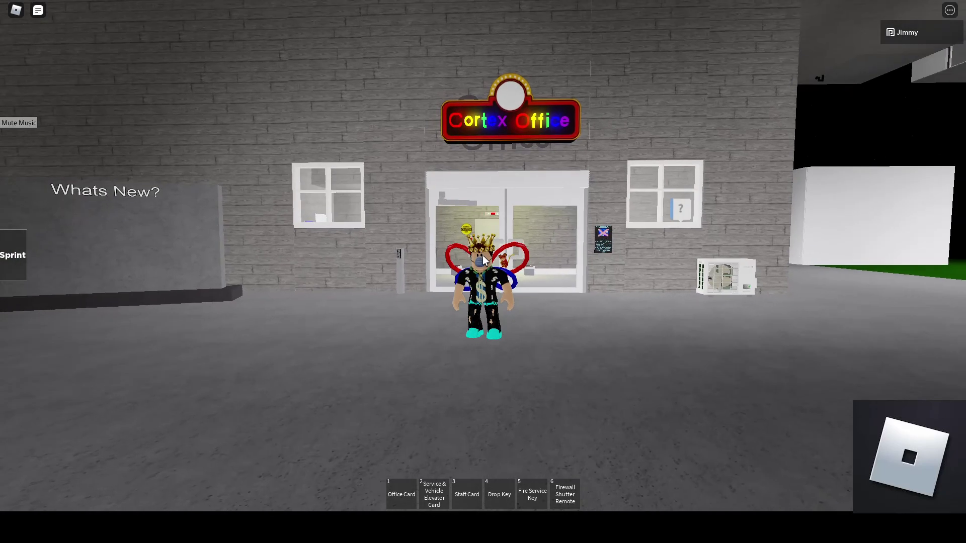